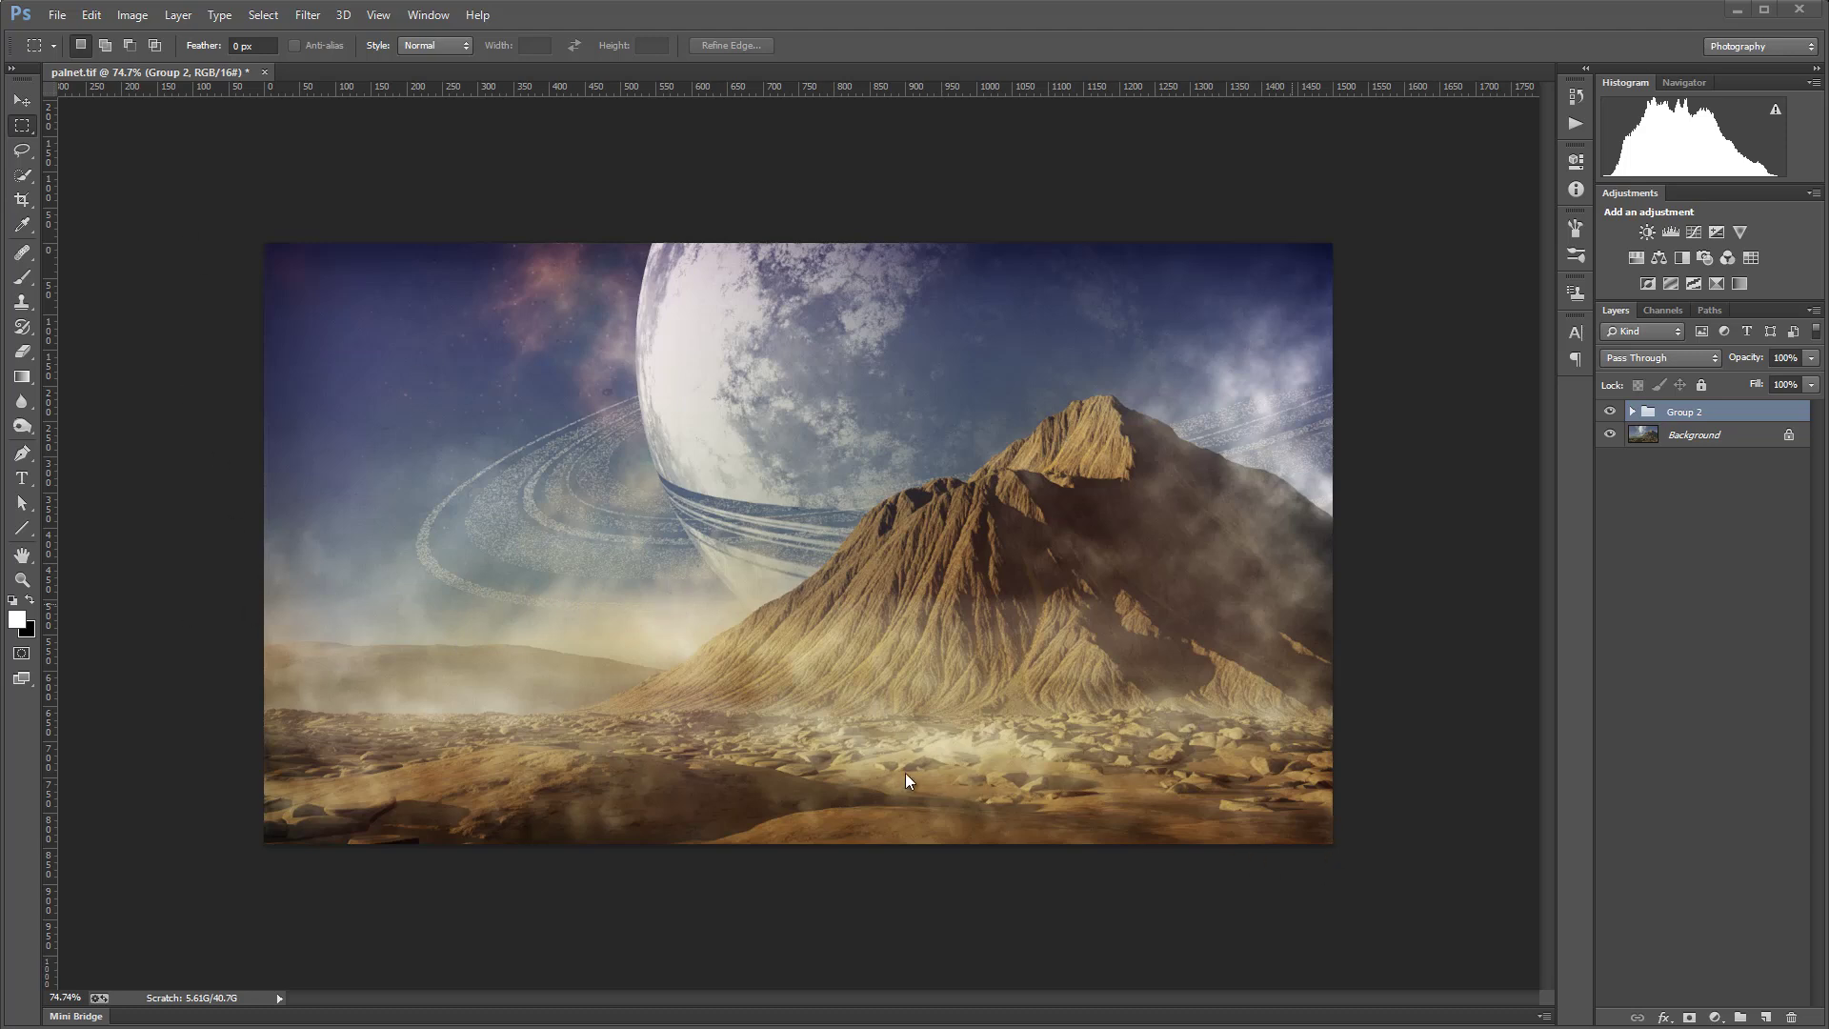
# Step: Toggle the visibility of Group 2 to compare the planet image with and without its post-processing
pyautogui.click(1610, 412)
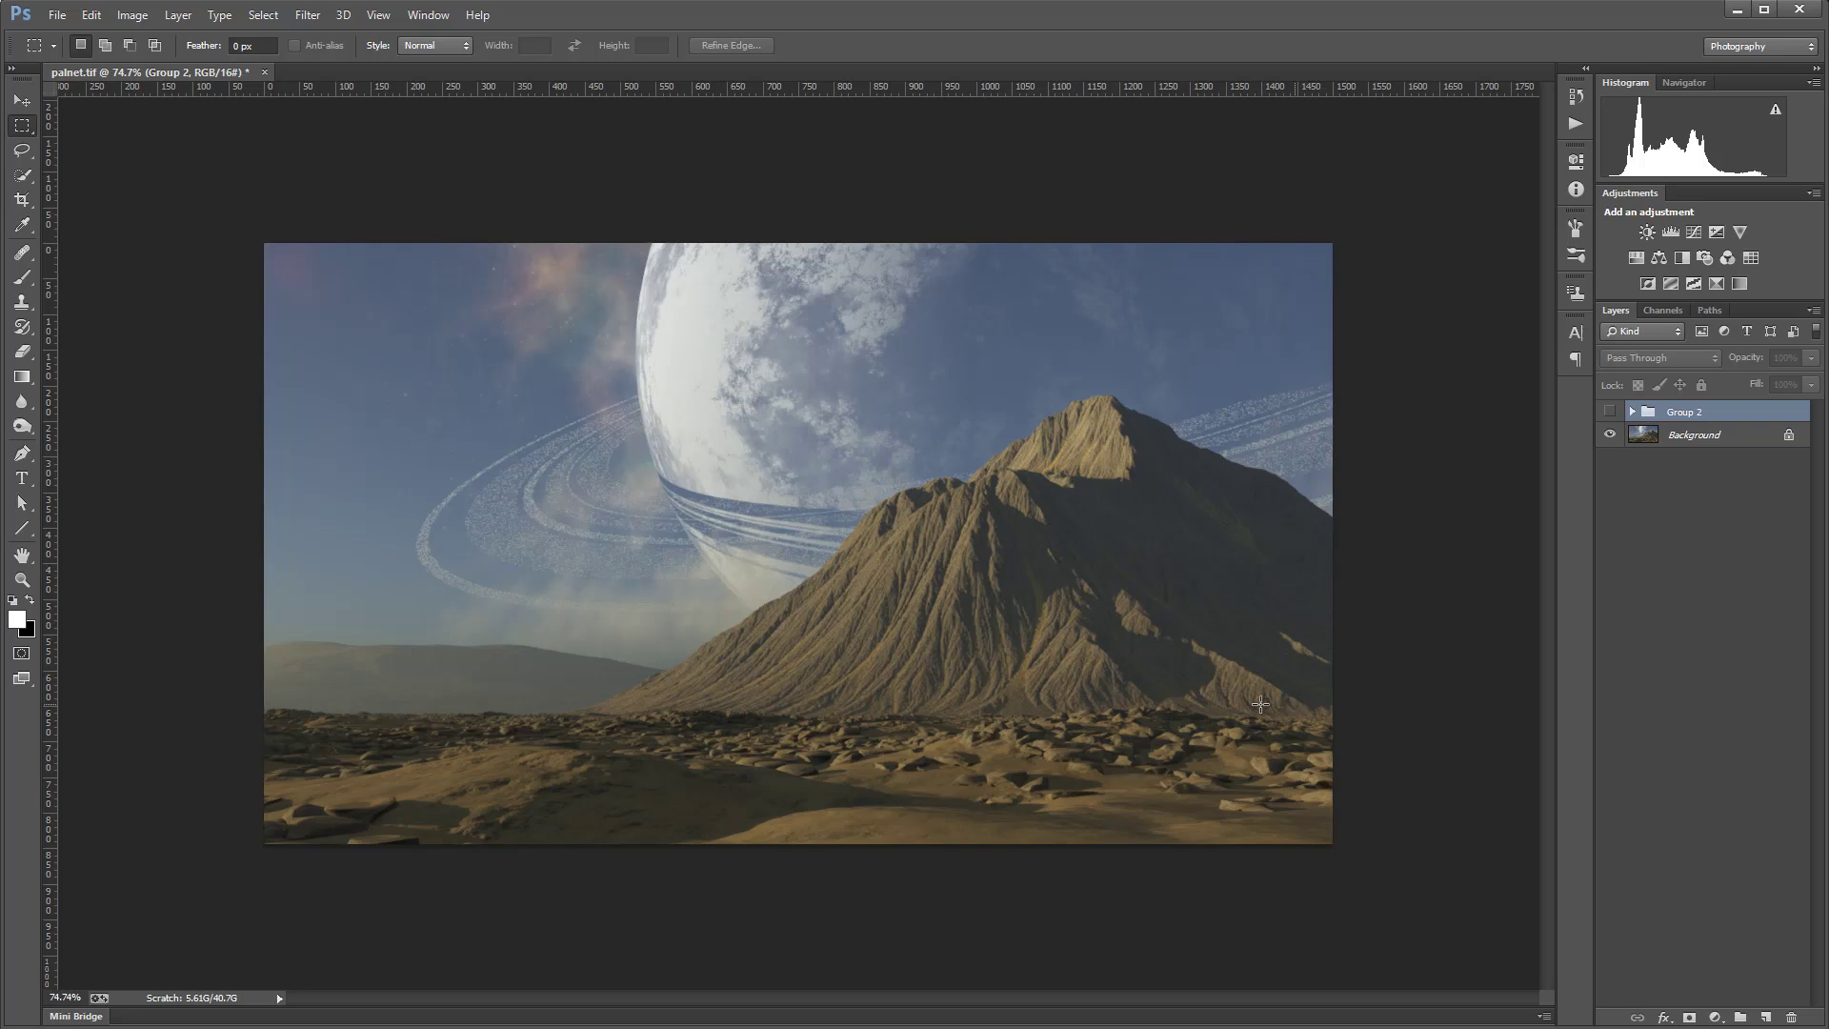
pyautogui.click(1611, 412)
pyautogui.click(1611, 412)
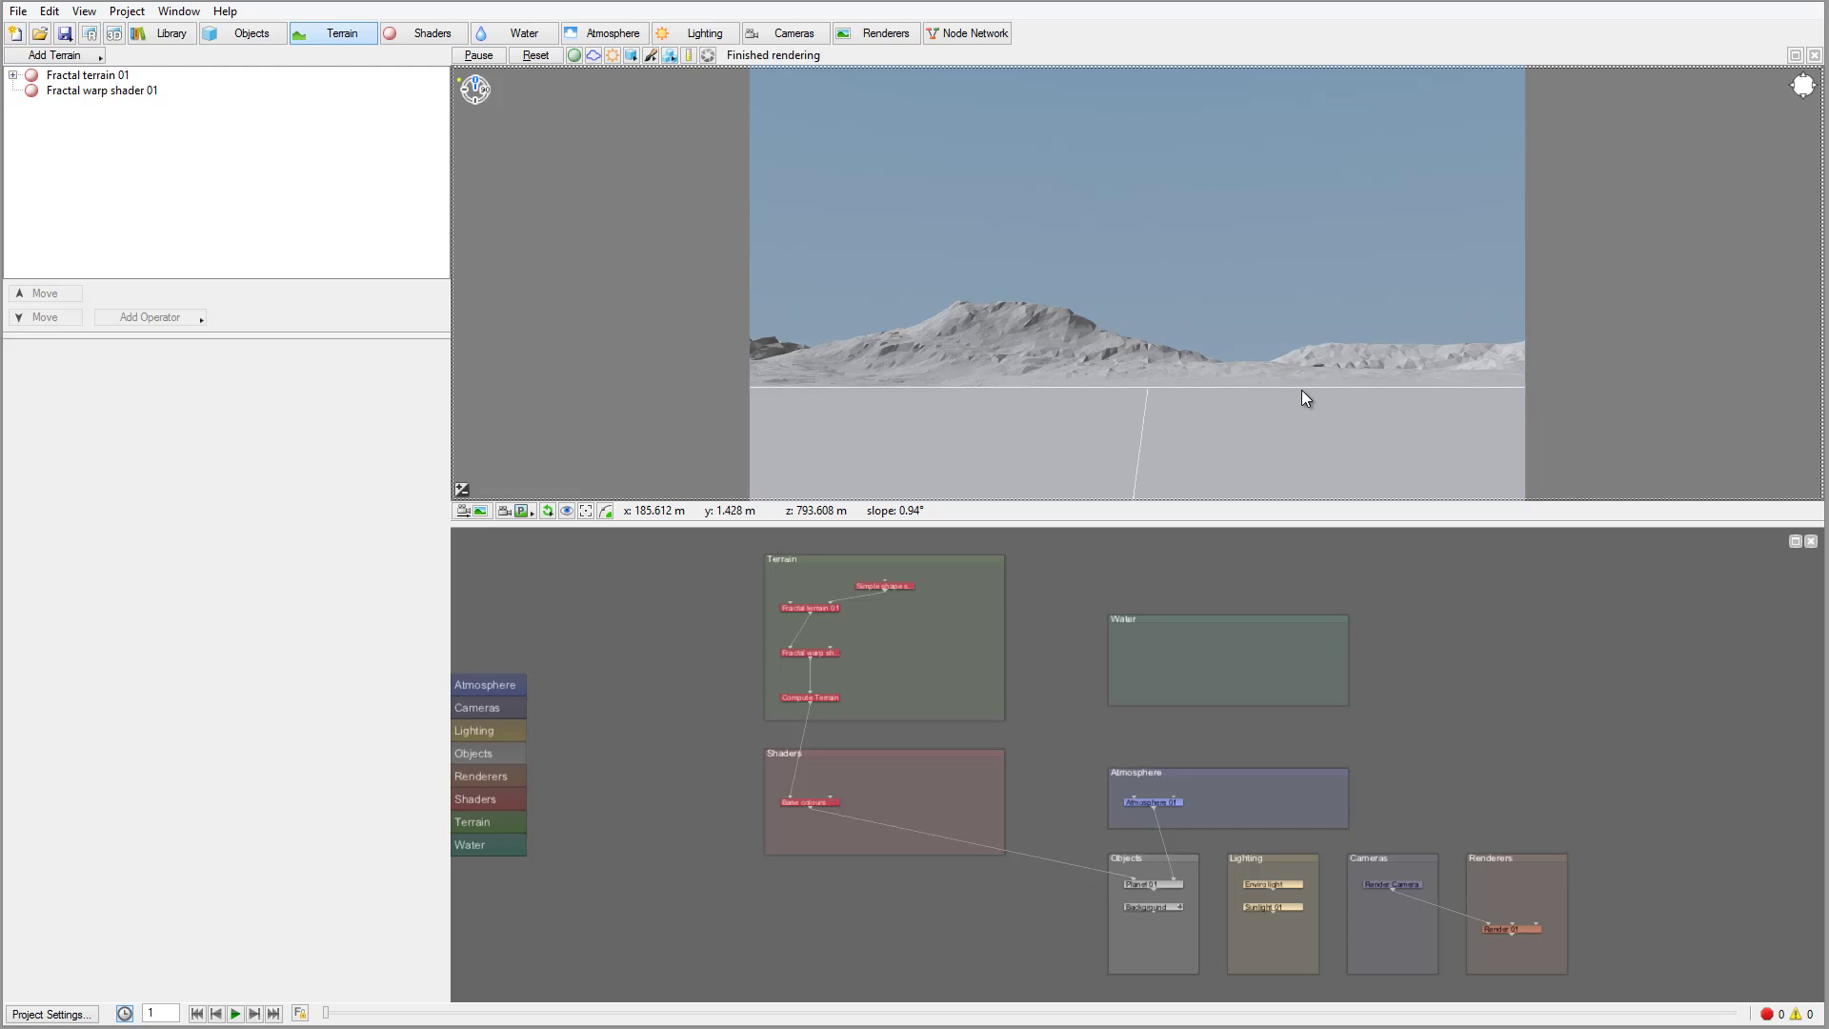
# Step: Switch to Terragen and reposition the Fractal terrain 01 and Simple shape shader nodes to free space above the fractal terrain
pyautogui.moveTo(1229, 373); pyautogui.dragTo(1269, 352)
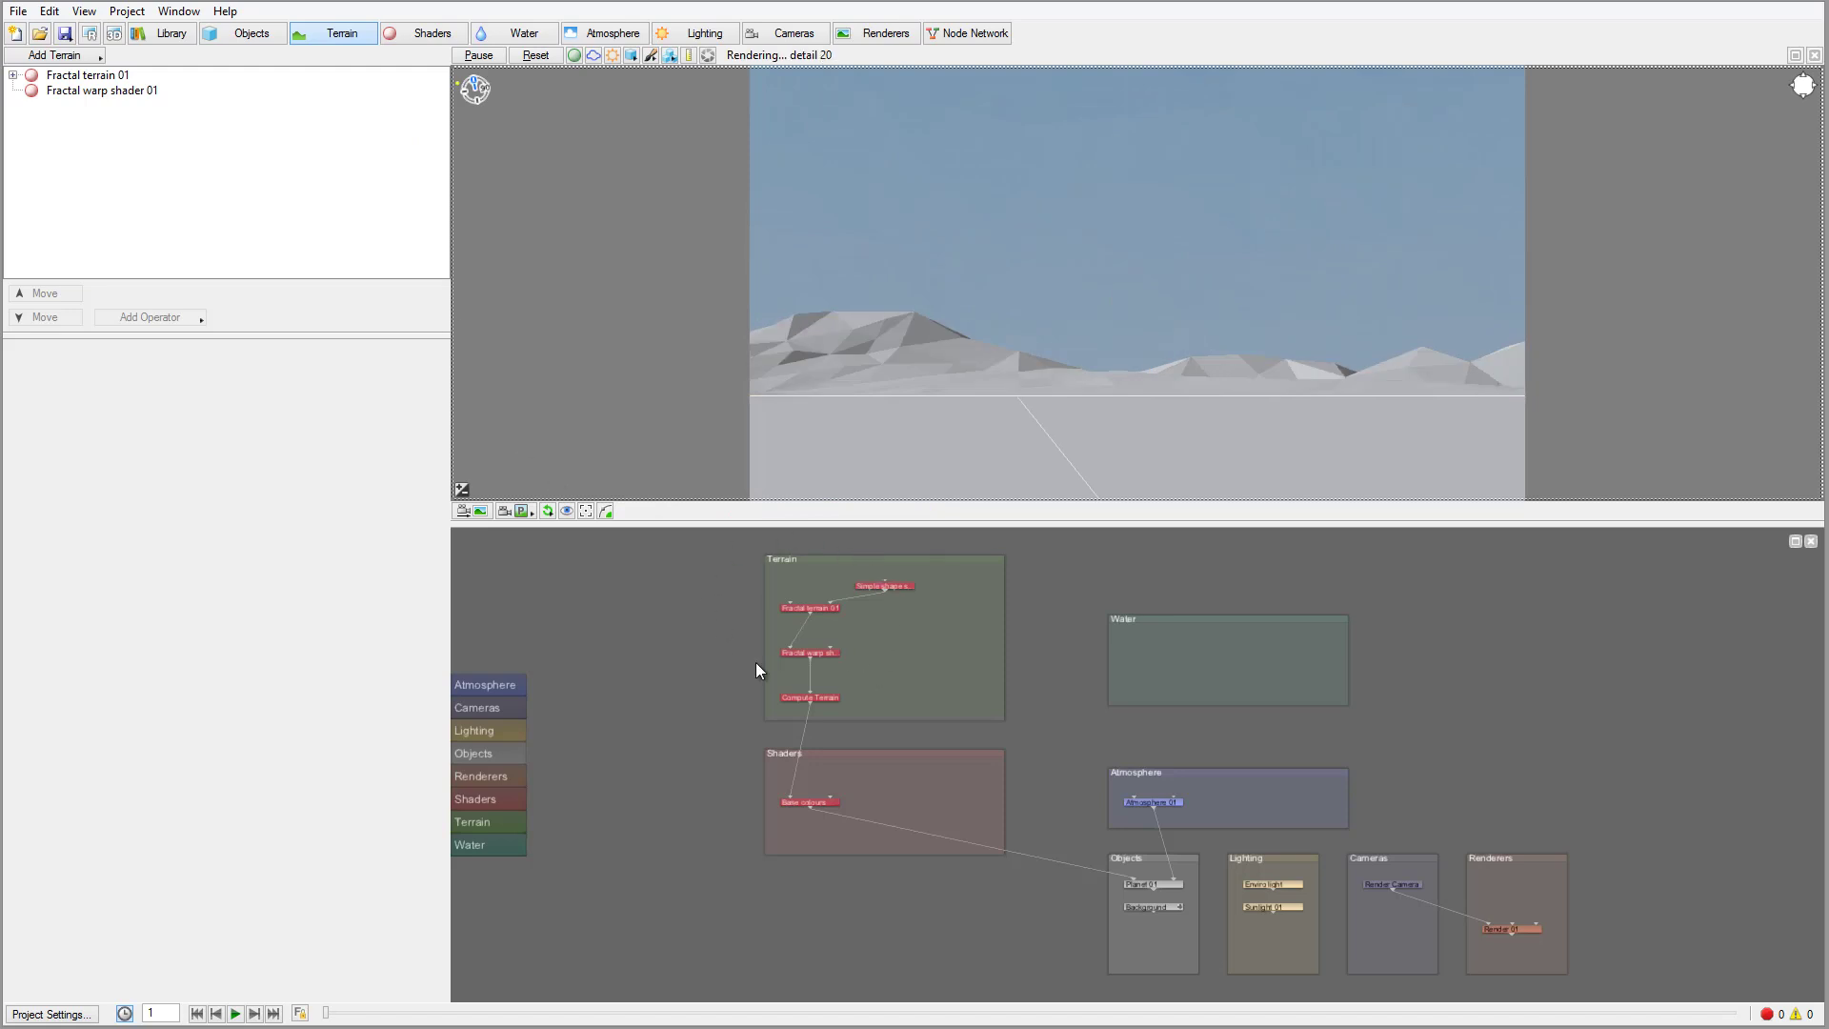
pyautogui.moveTo(807, 608); pyautogui.dragTo(876, 587)
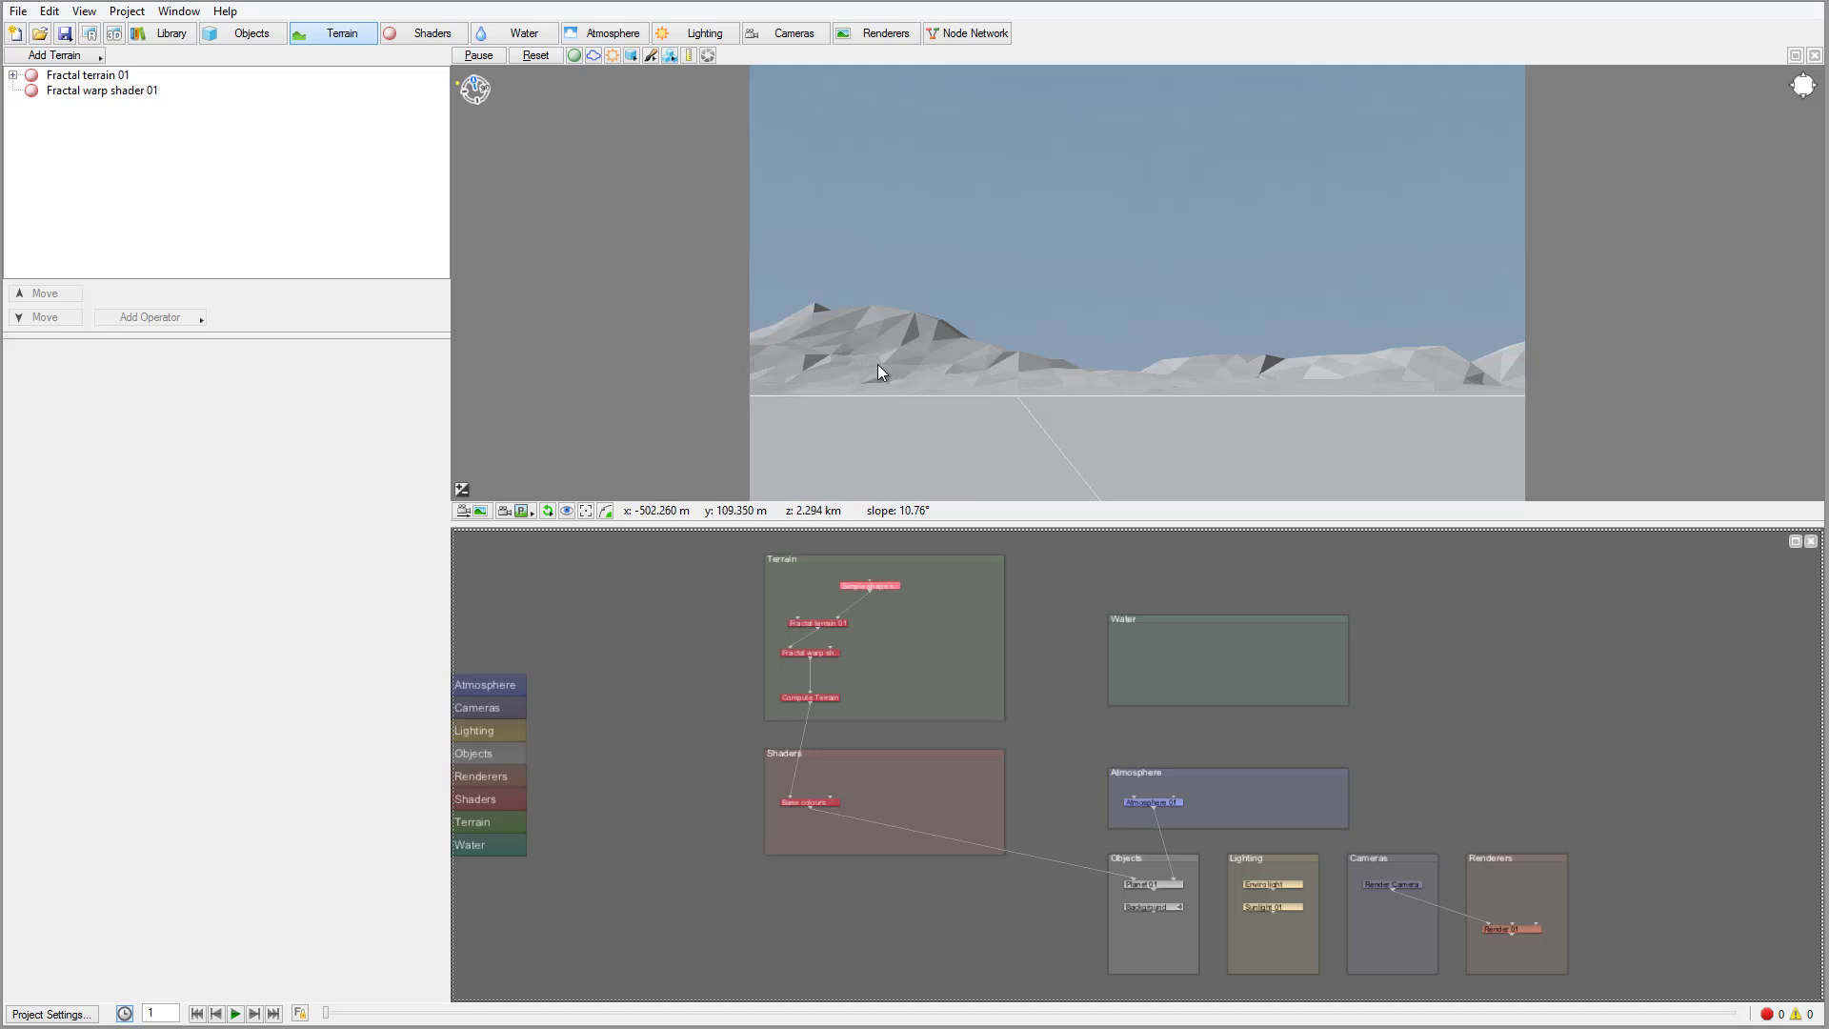
pyautogui.moveTo(821, 624); pyautogui.dragTo(808, 622)
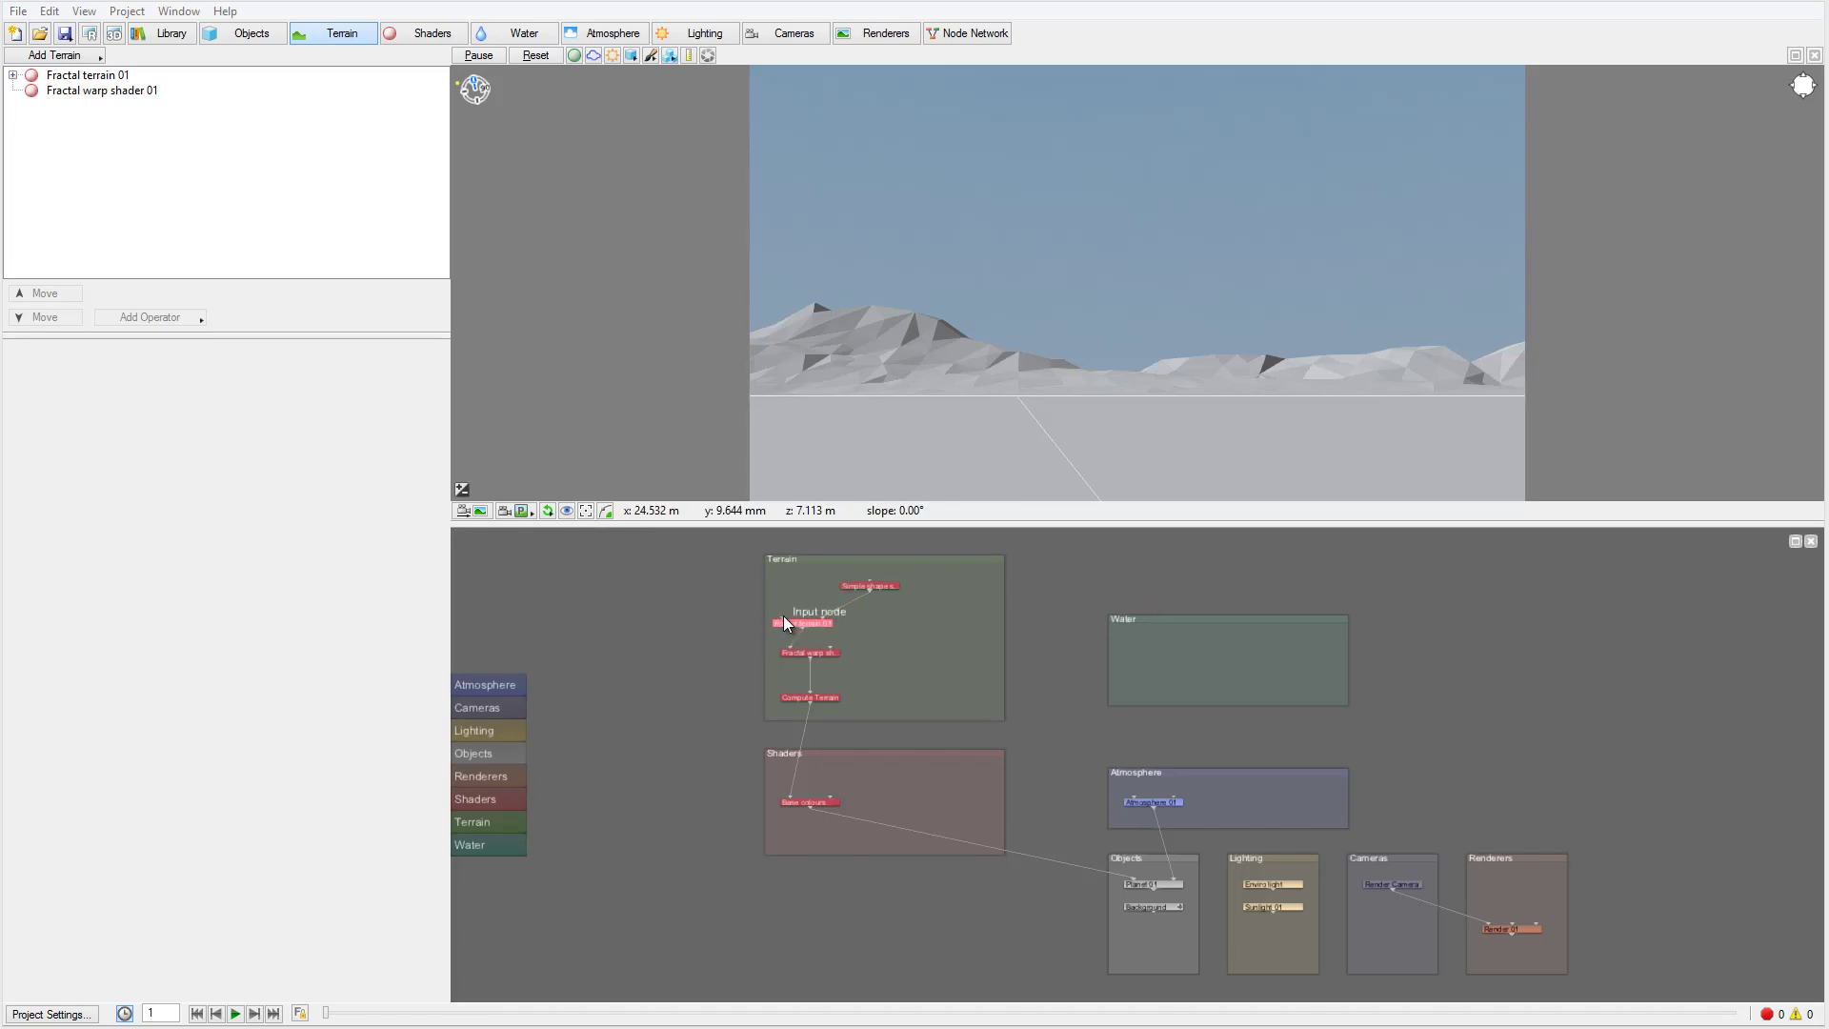
pyautogui.click(786, 588)
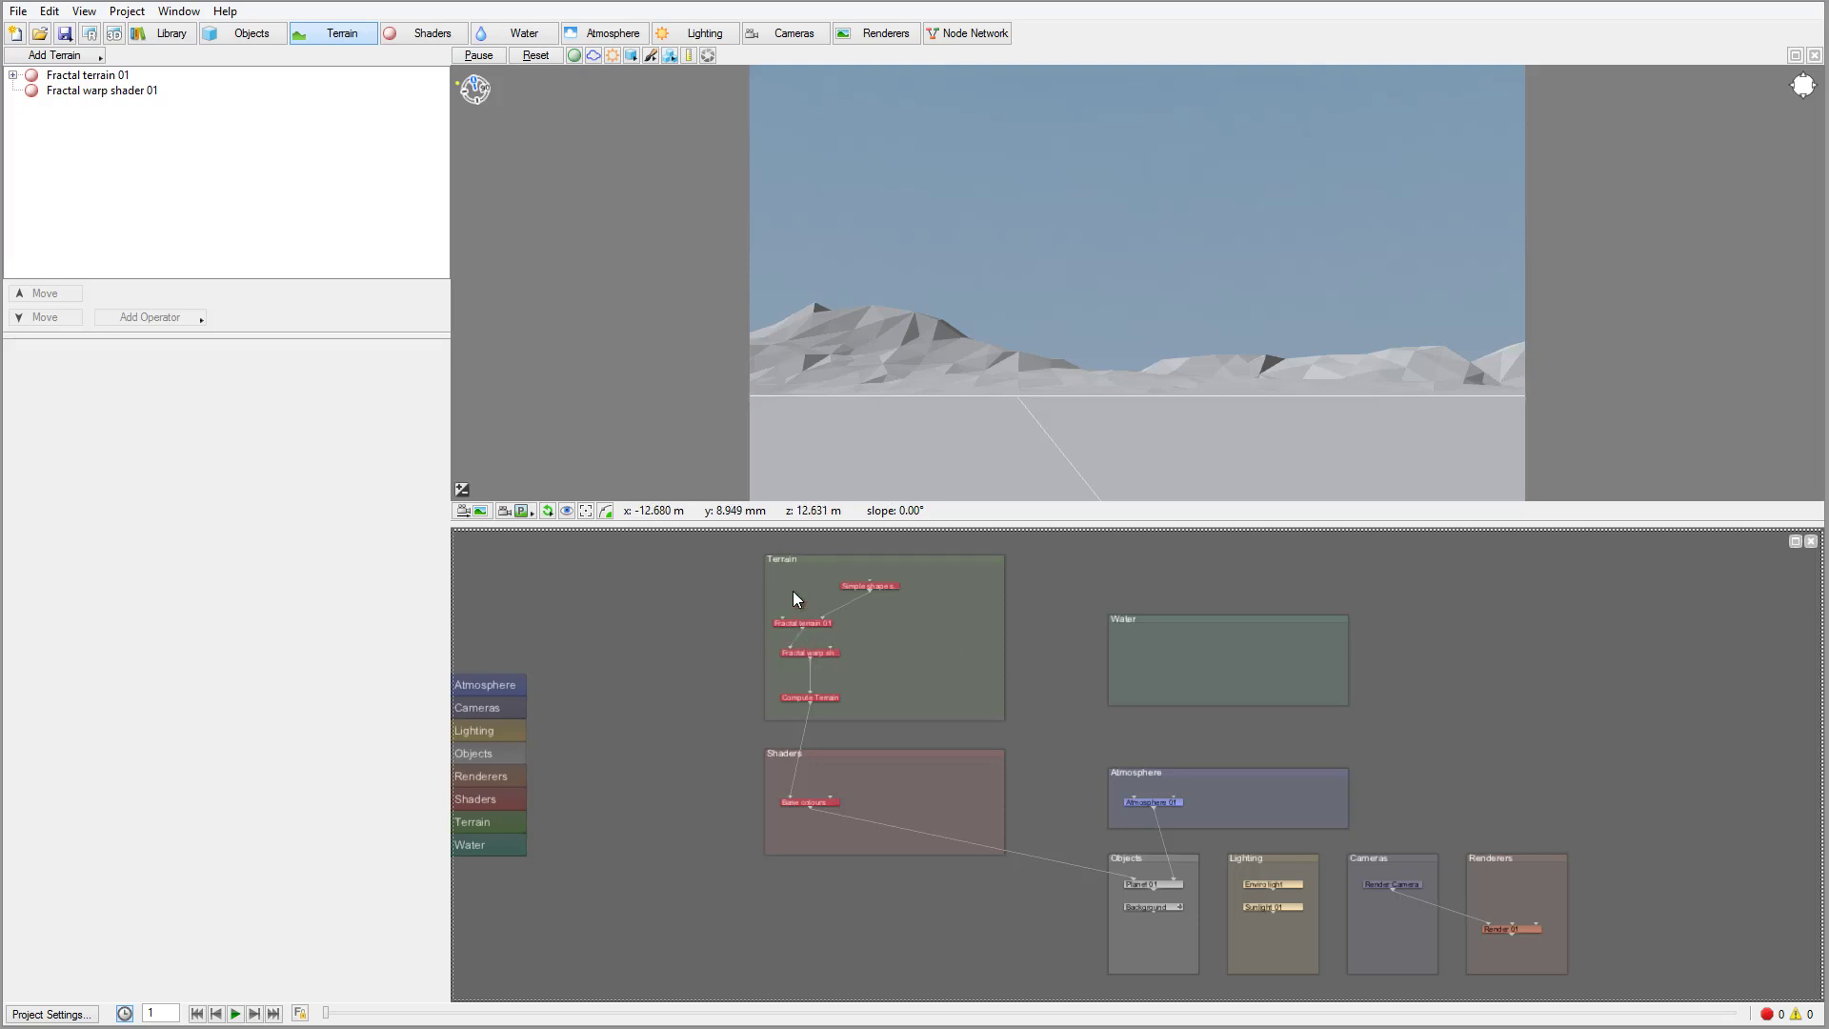
# Step: Create a Power fractal shader v3 displacement shader in the Terrain group and connect its output to Fractal terrain 01's input node
pyautogui.rightClick(797, 599)
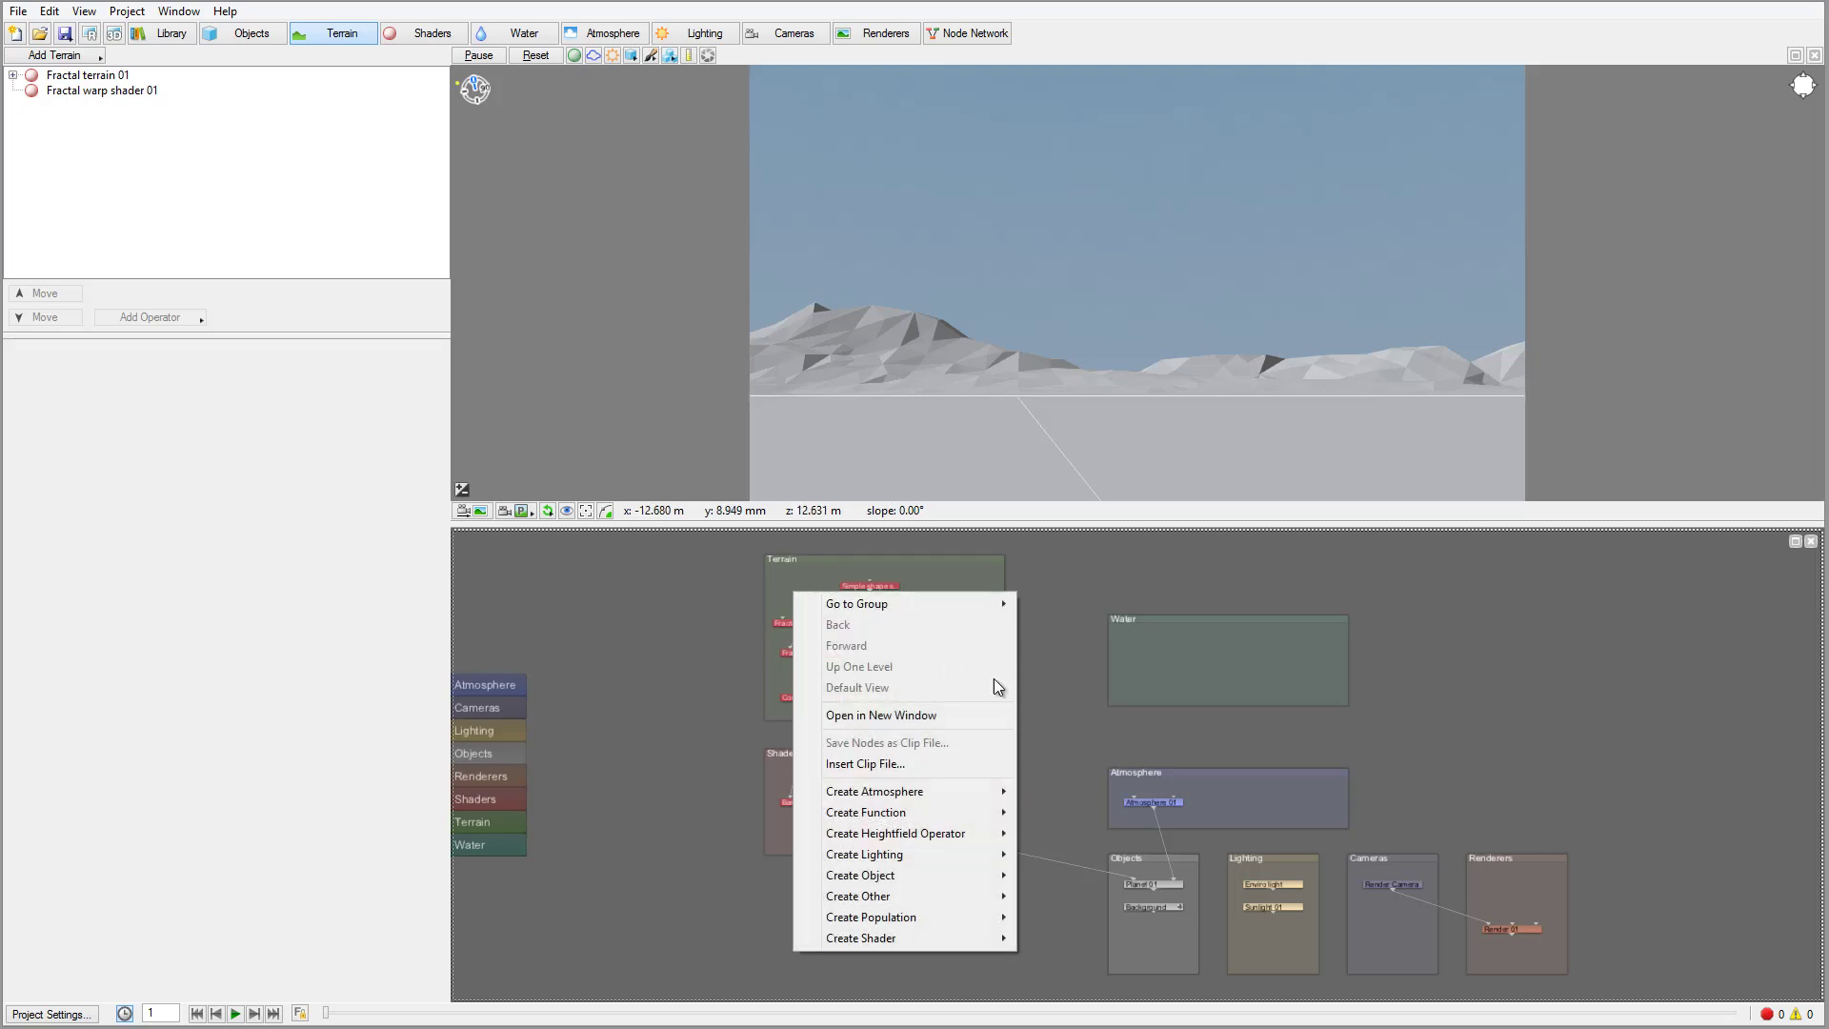
pyautogui.moveTo(953, 938)
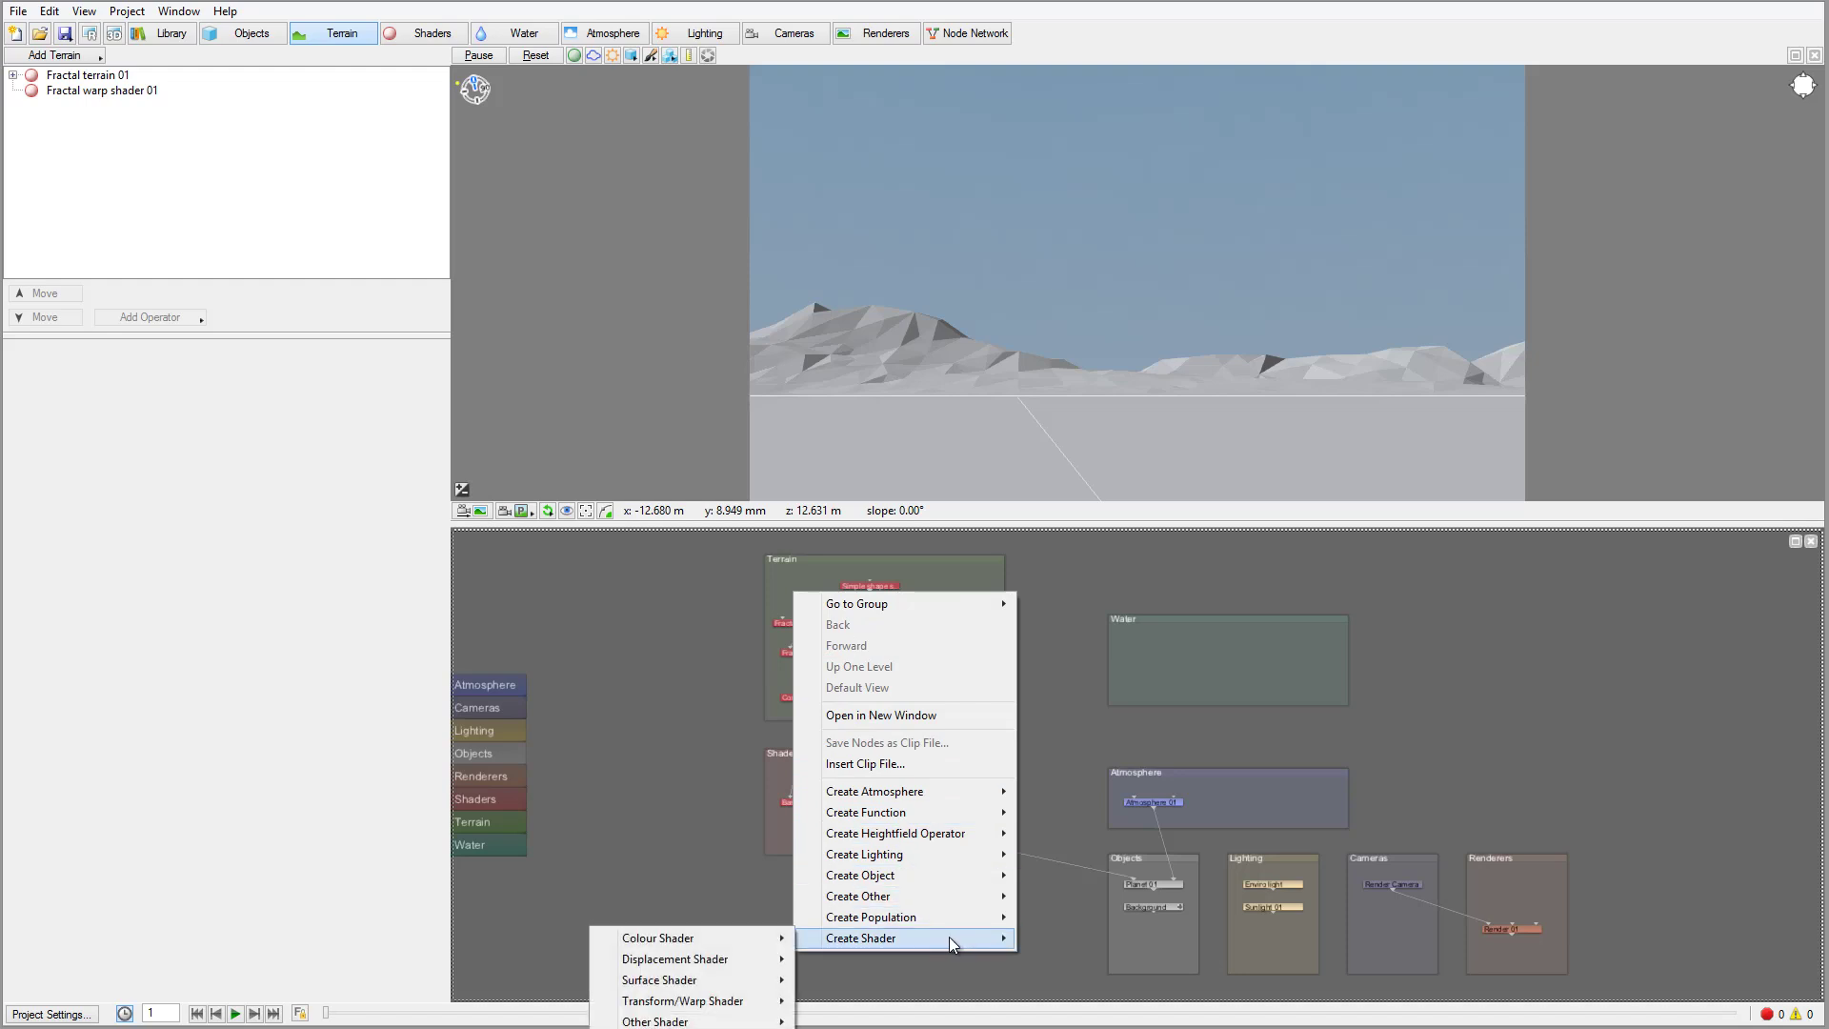
pyautogui.moveTo(751, 958)
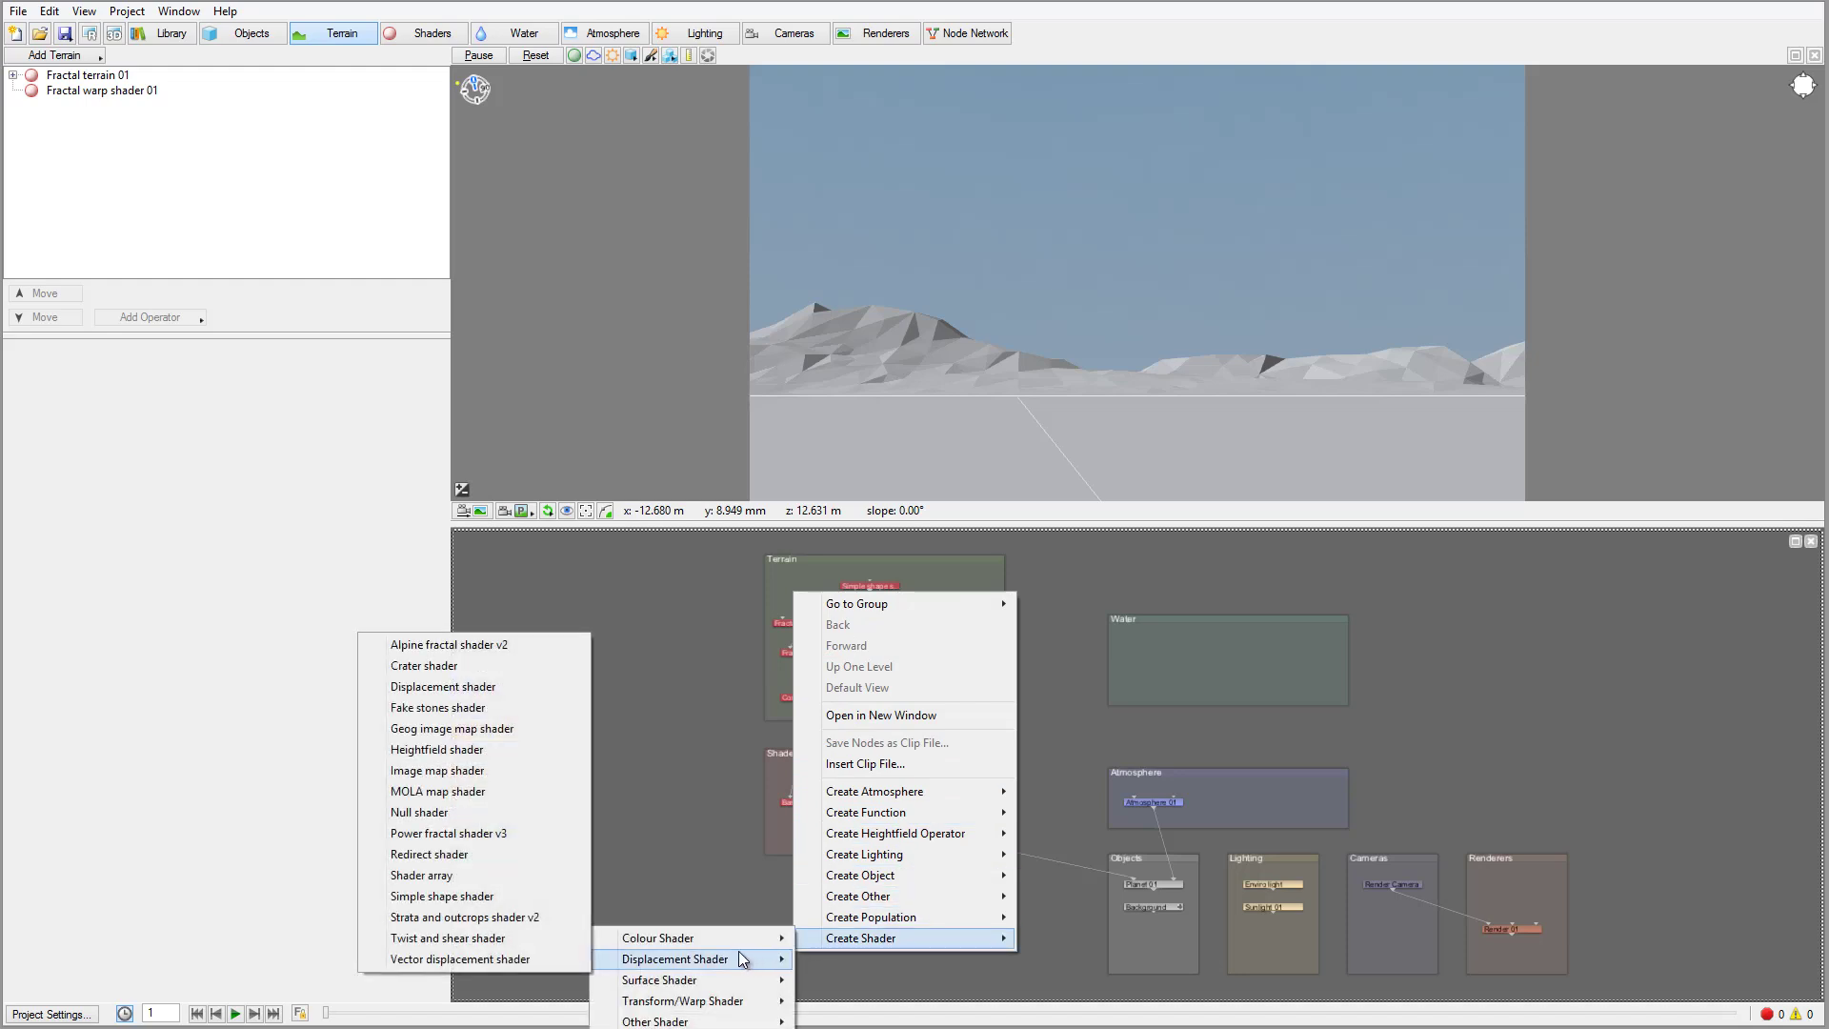
pyautogui.moveTo(640, 942)
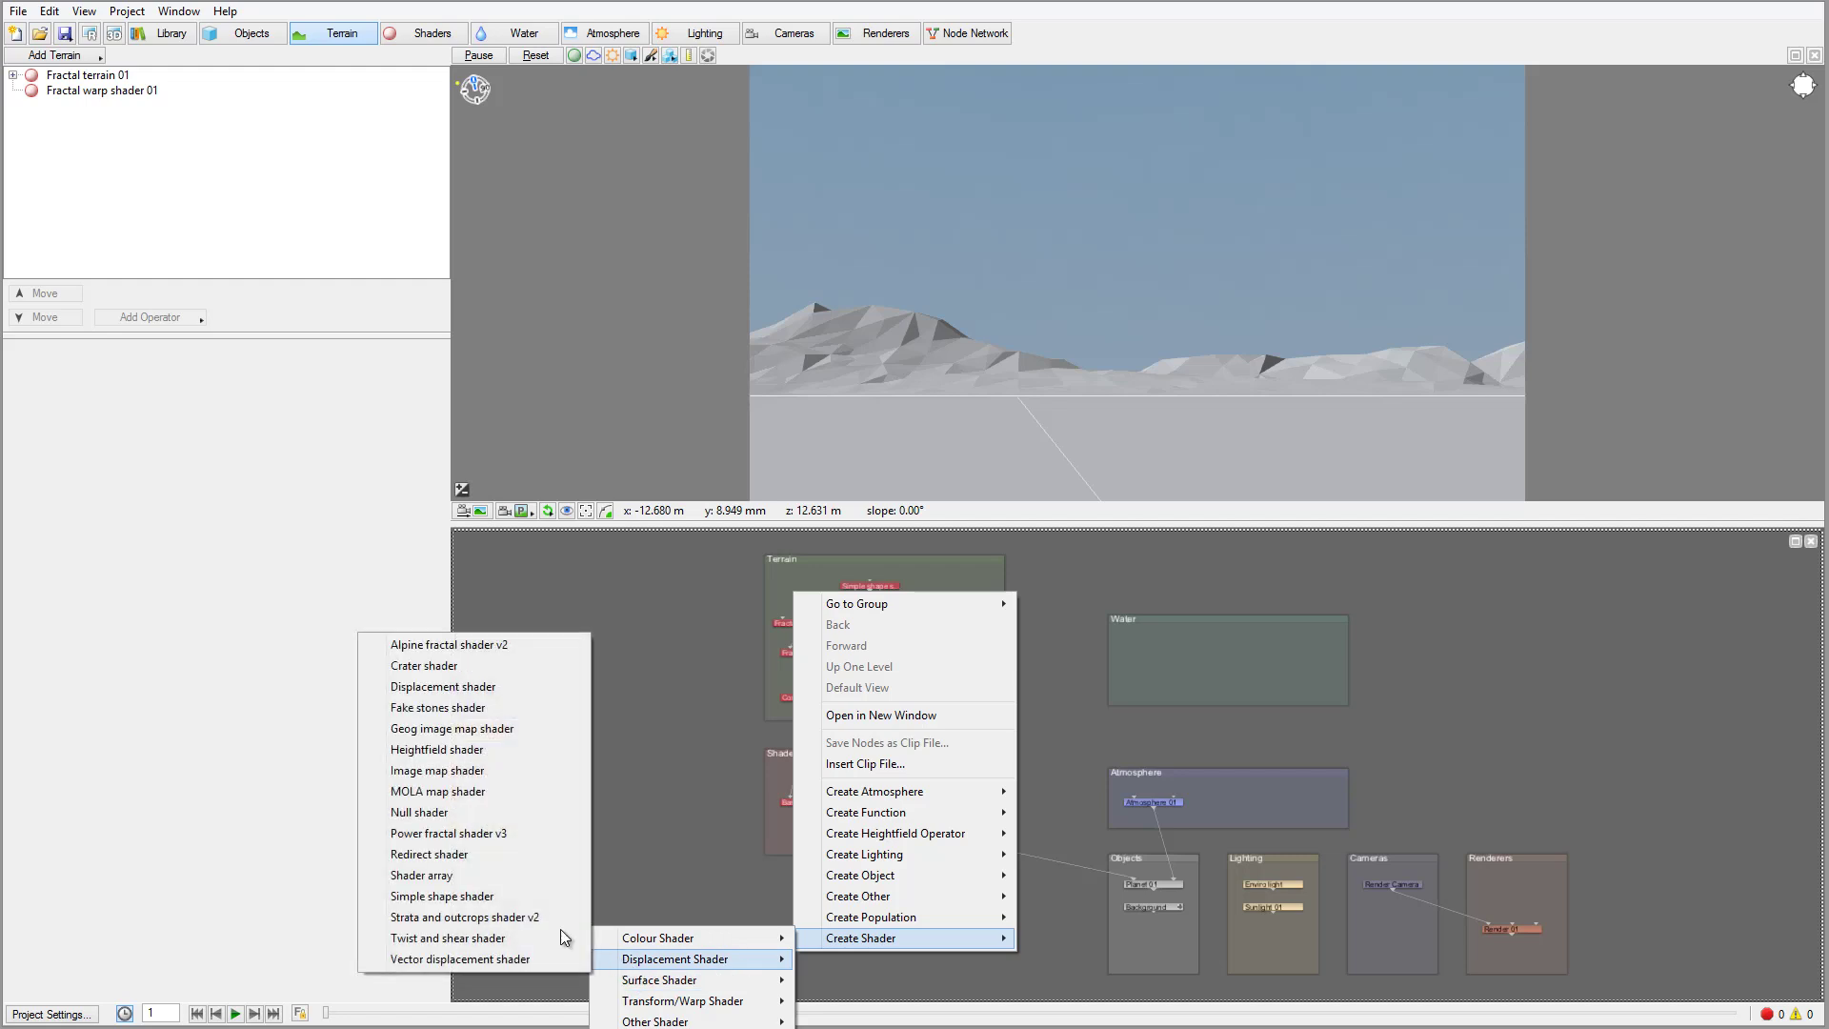
pyautogui.click(496, 833)
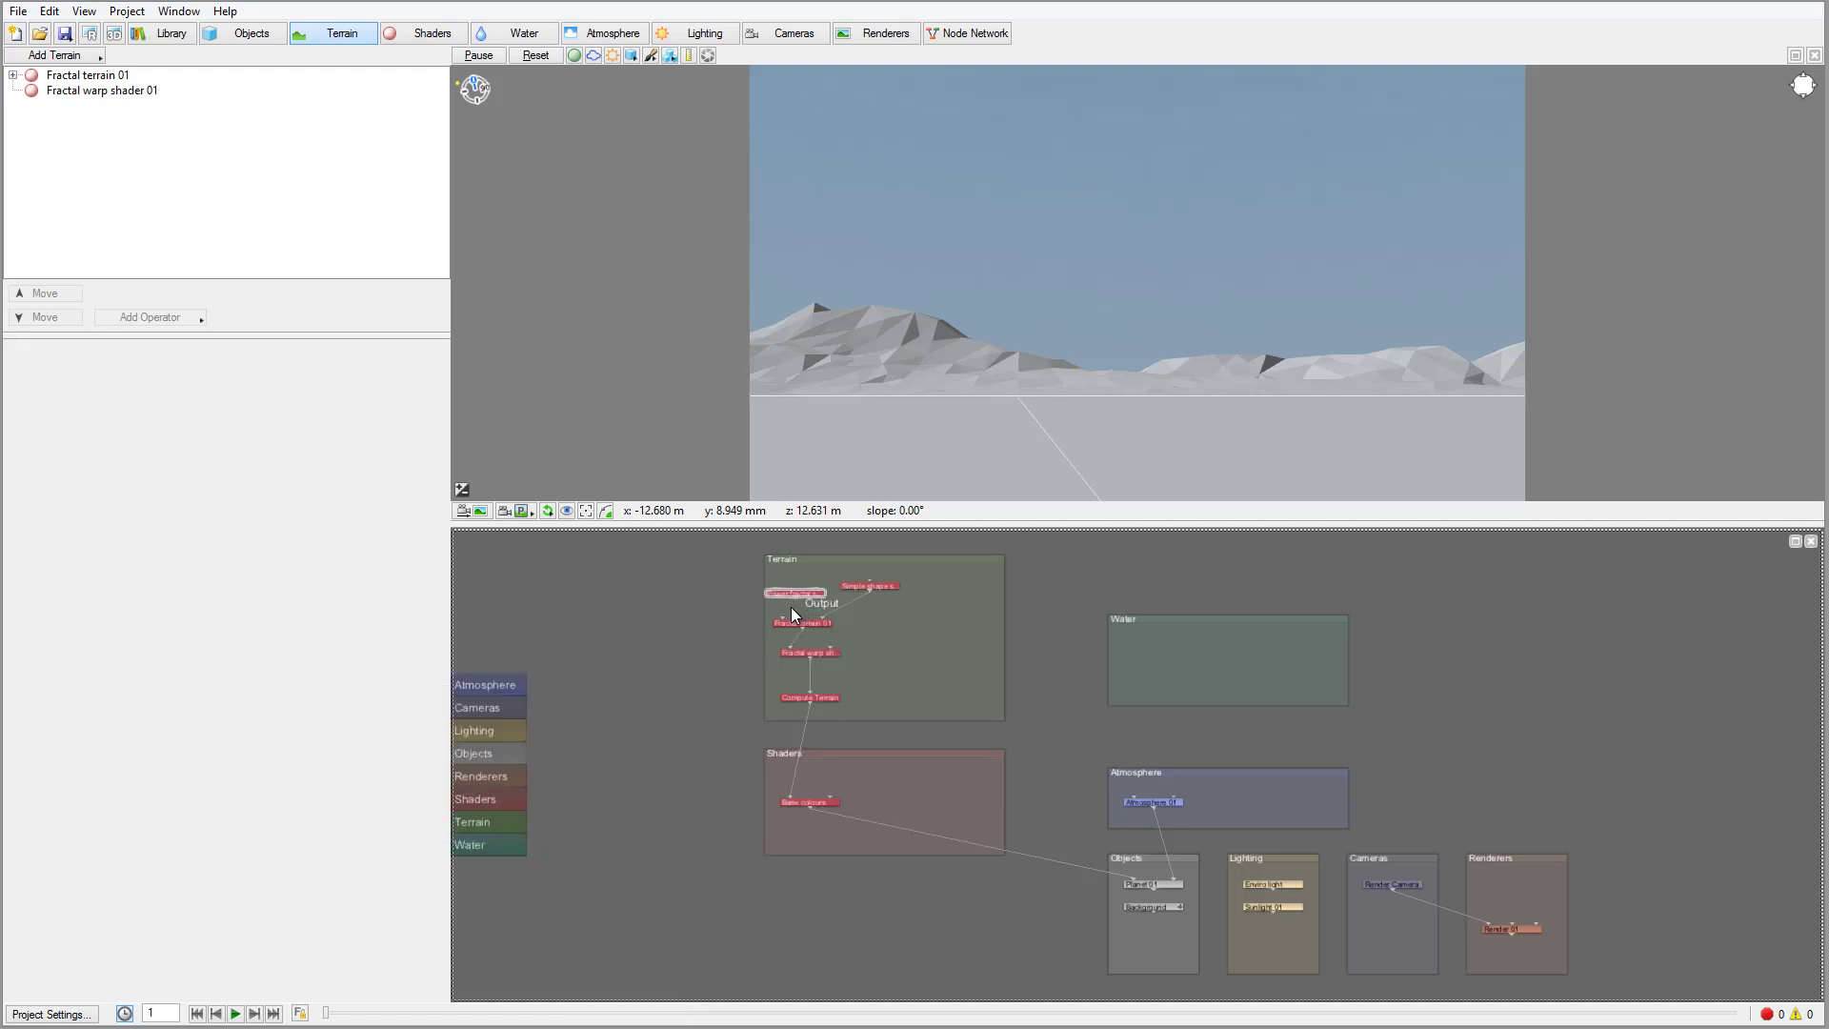
pyautogui.moveTo(785, 616); pyautogui.dragTo(785, 619)
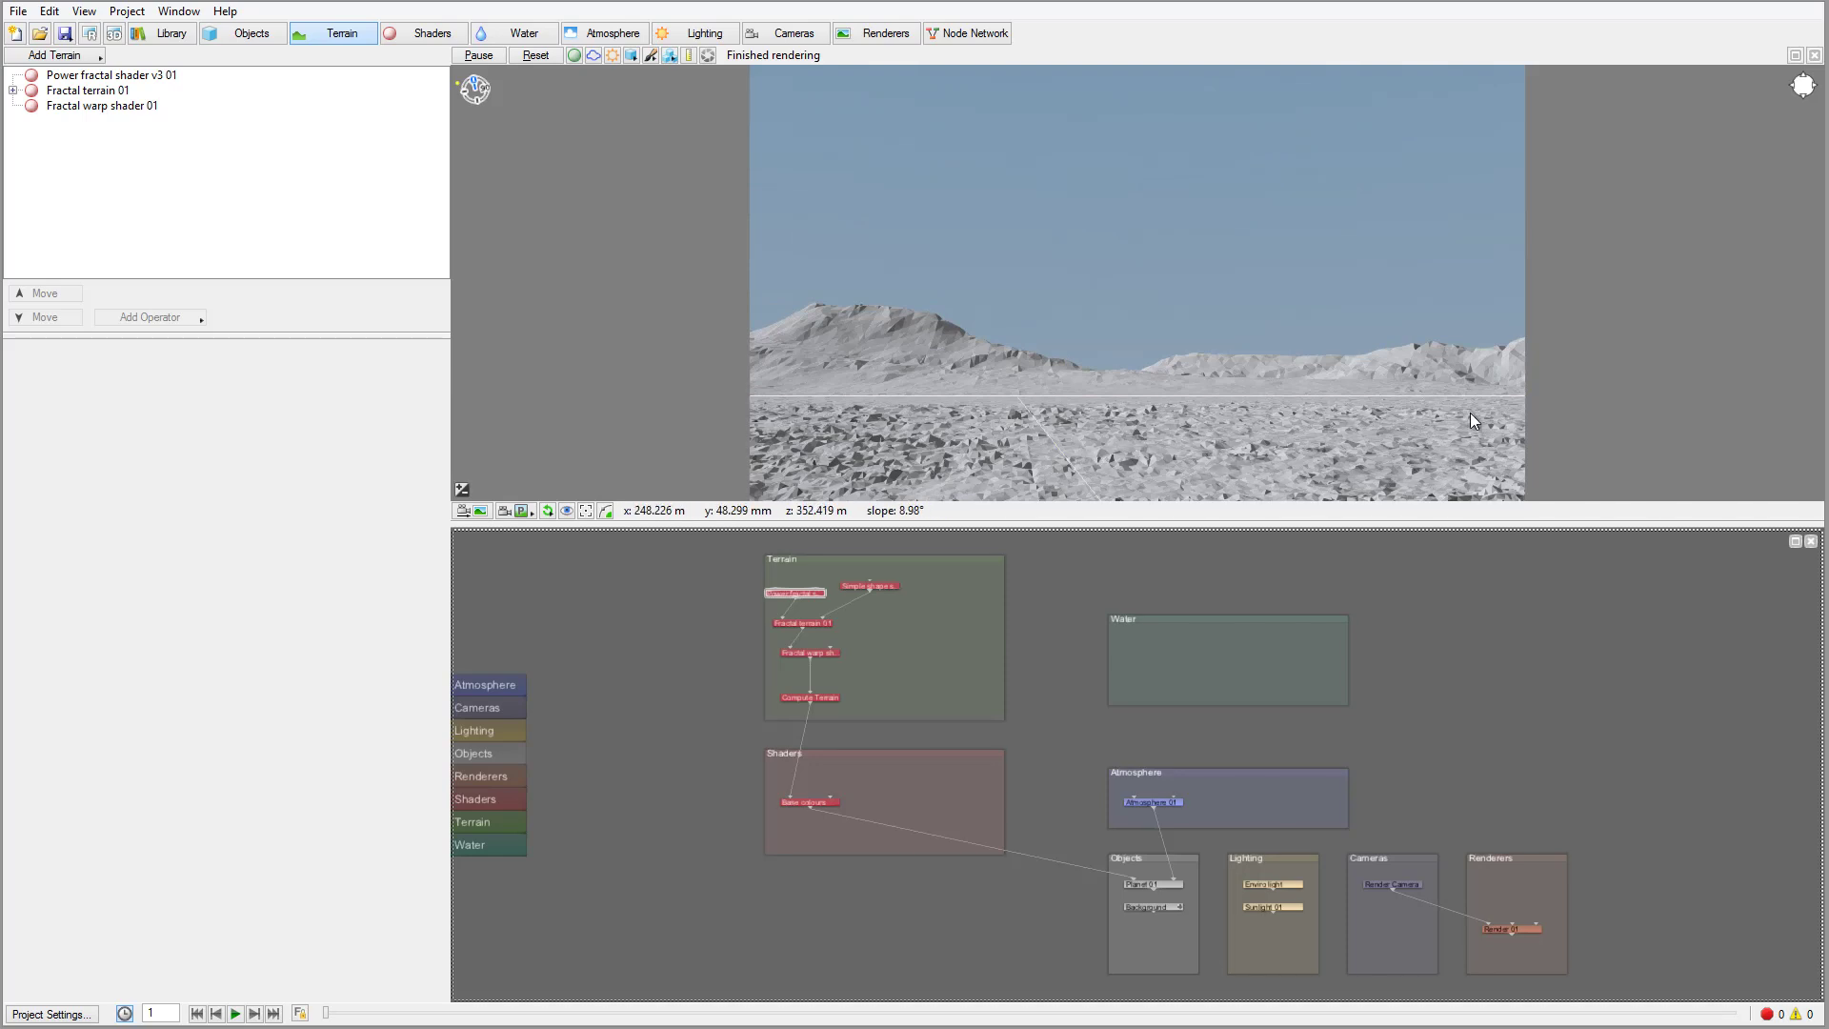
# Step: Set the feature scale of the new Power fractal shader to 5
pyautogui.moveTo(1056, 413); pyautogui.dragTo(1009, 423)
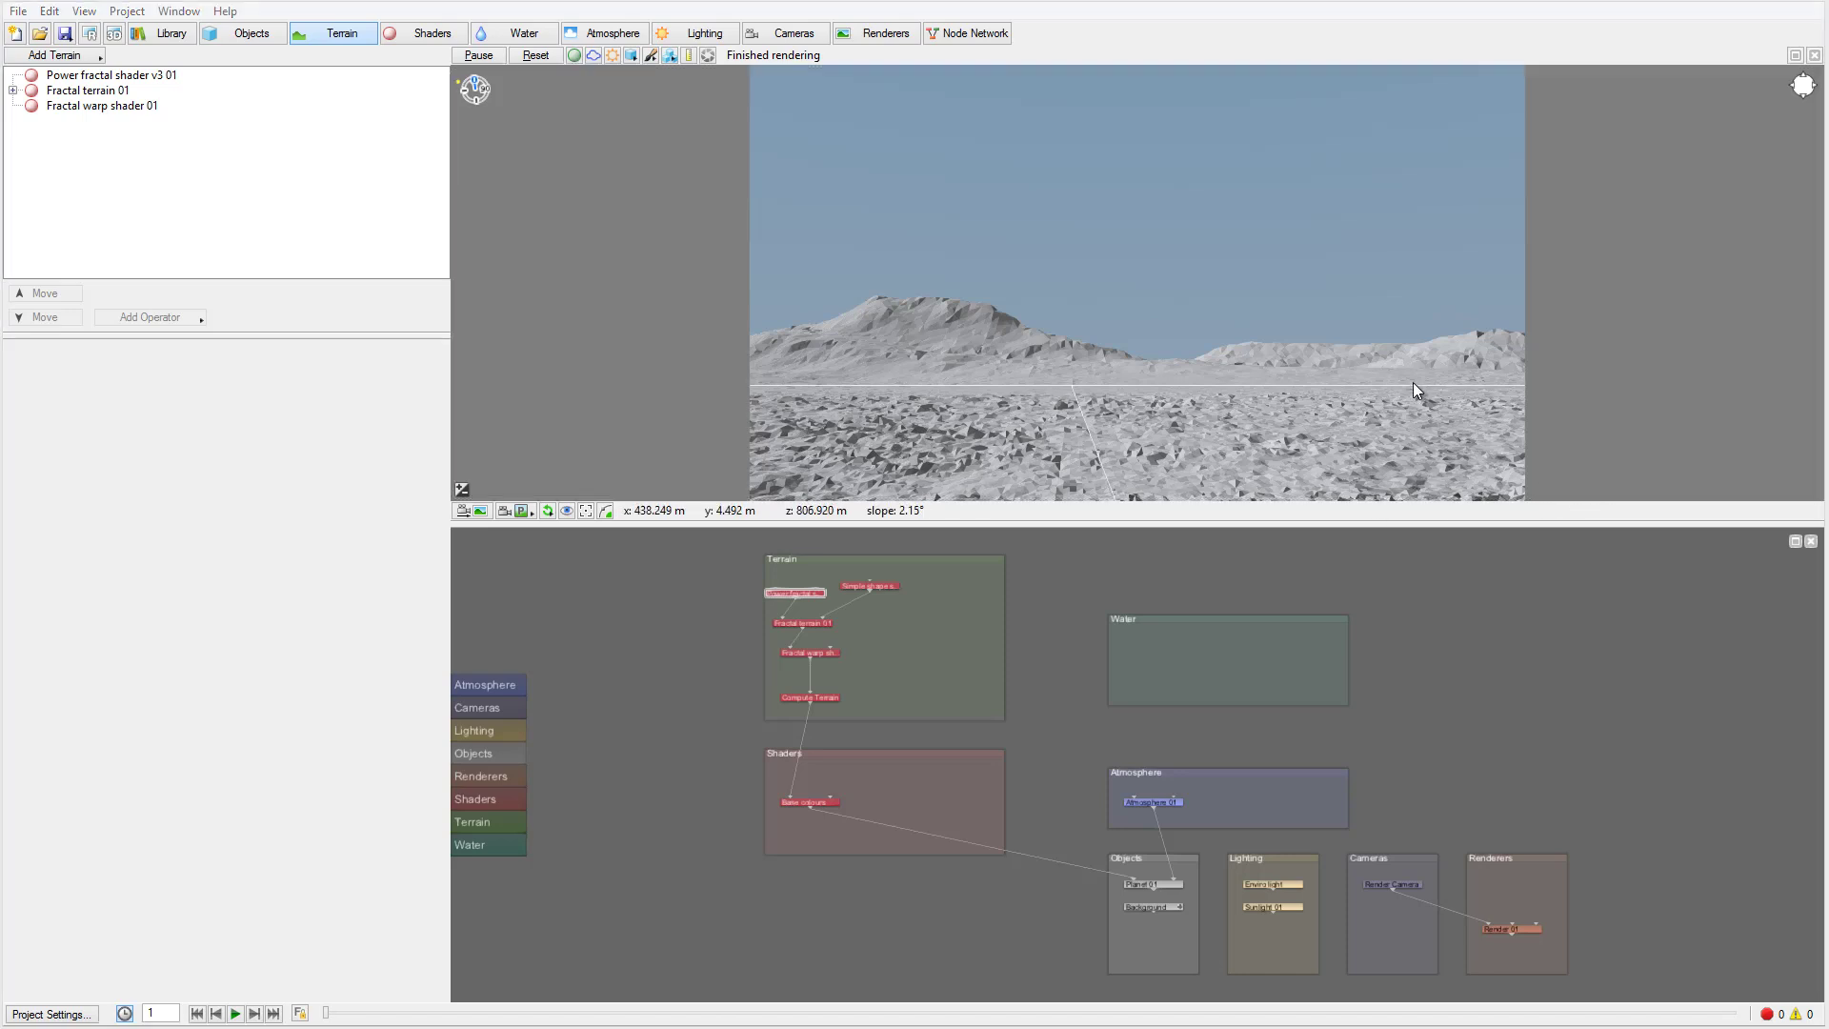
pyautogui.click(162, 85)
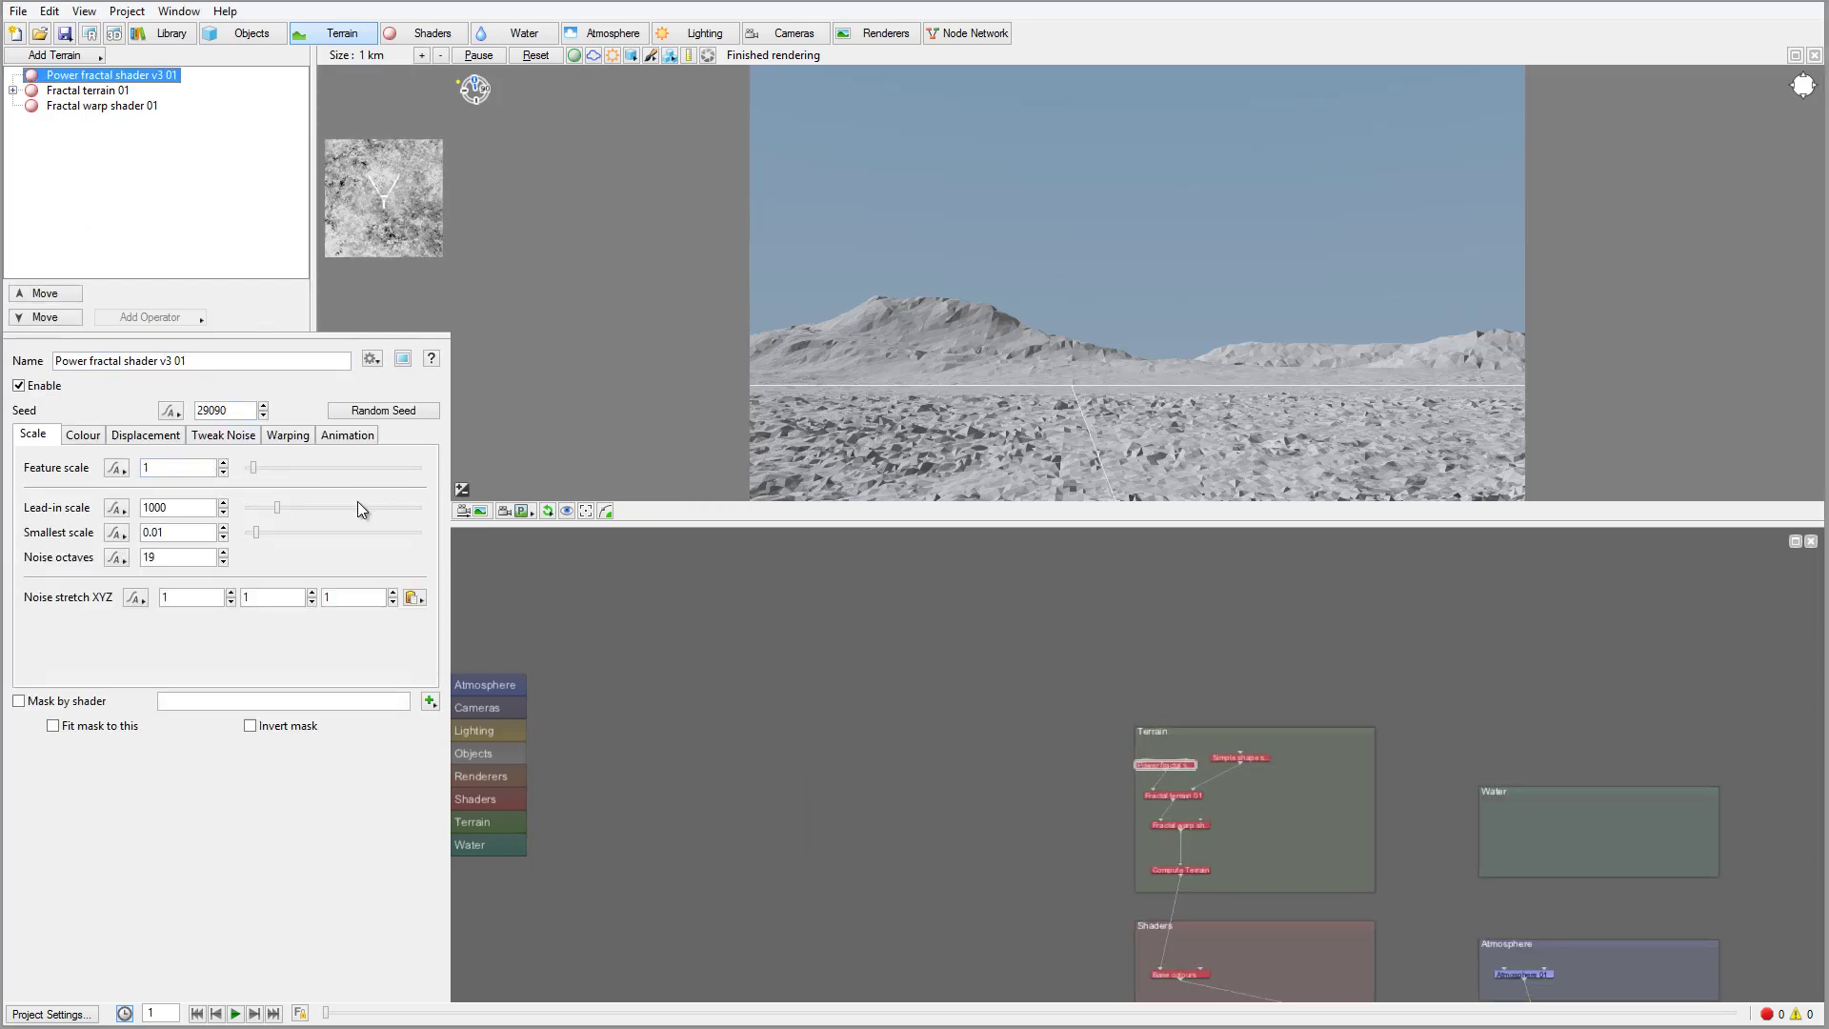
pyautogui.doubleClick(205, 468)
pyautogui.write('5')
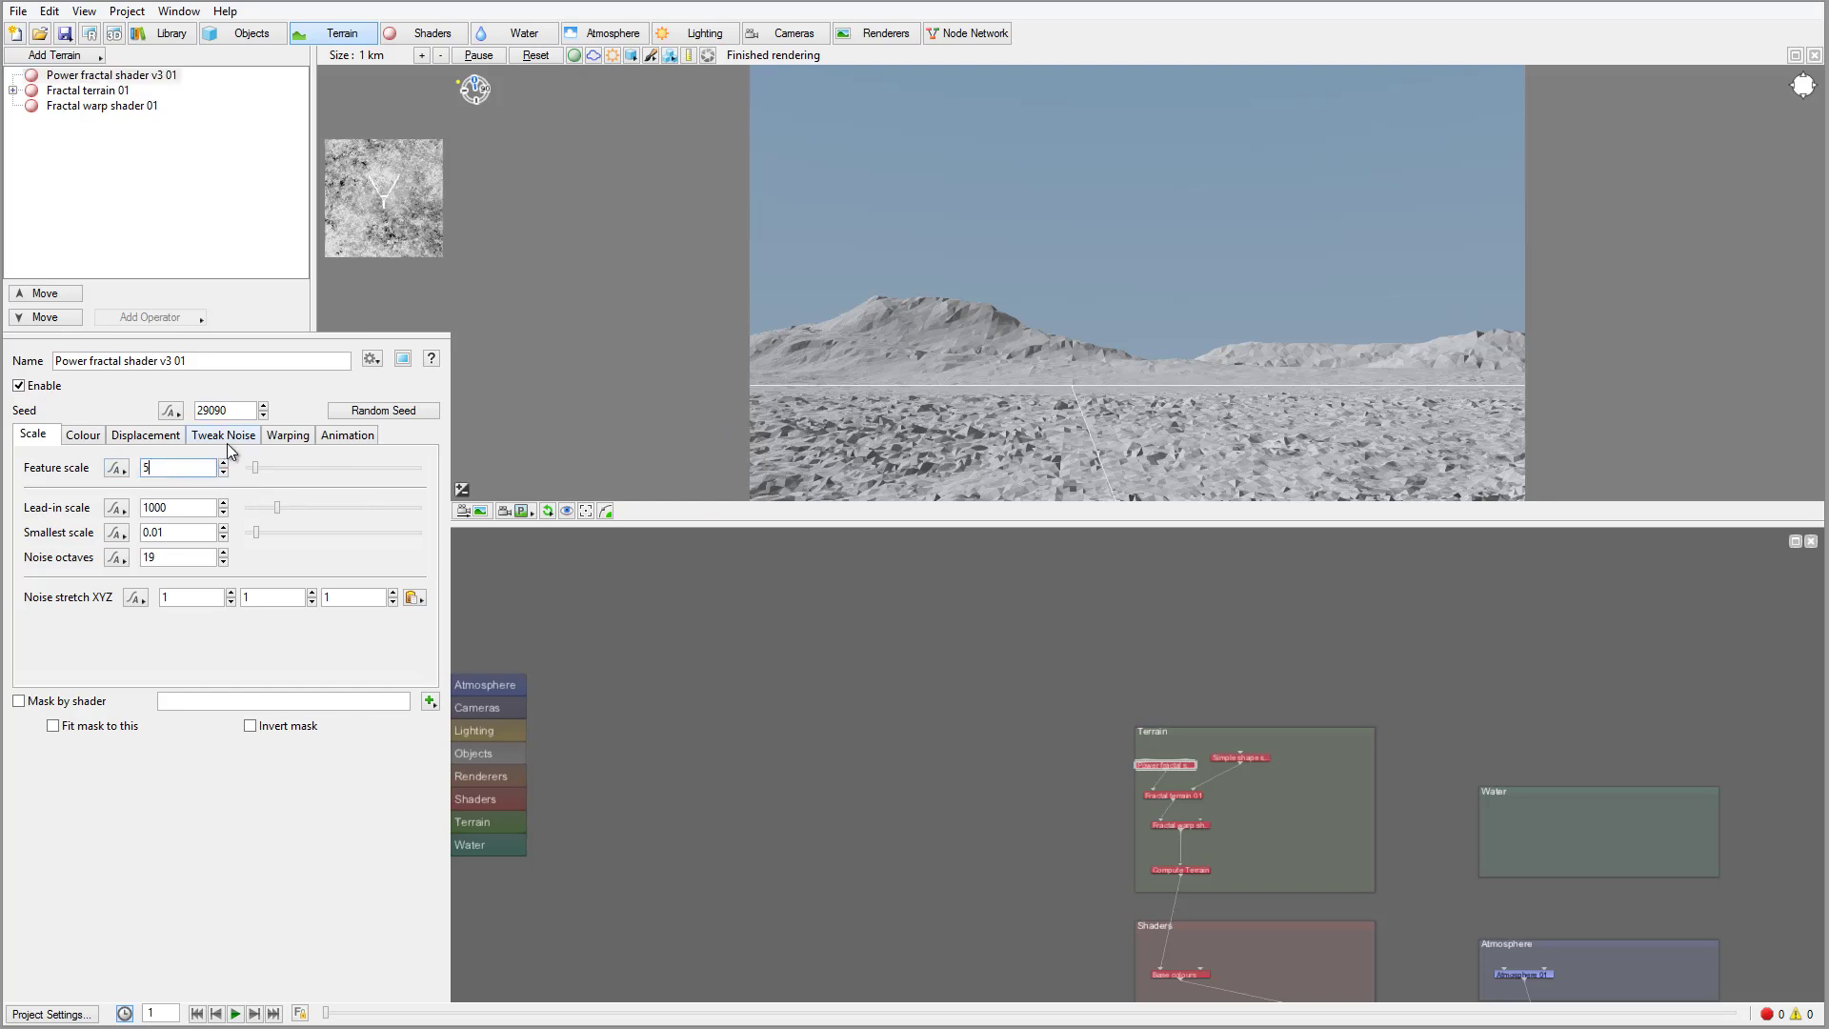
pyautogui.press('Return')
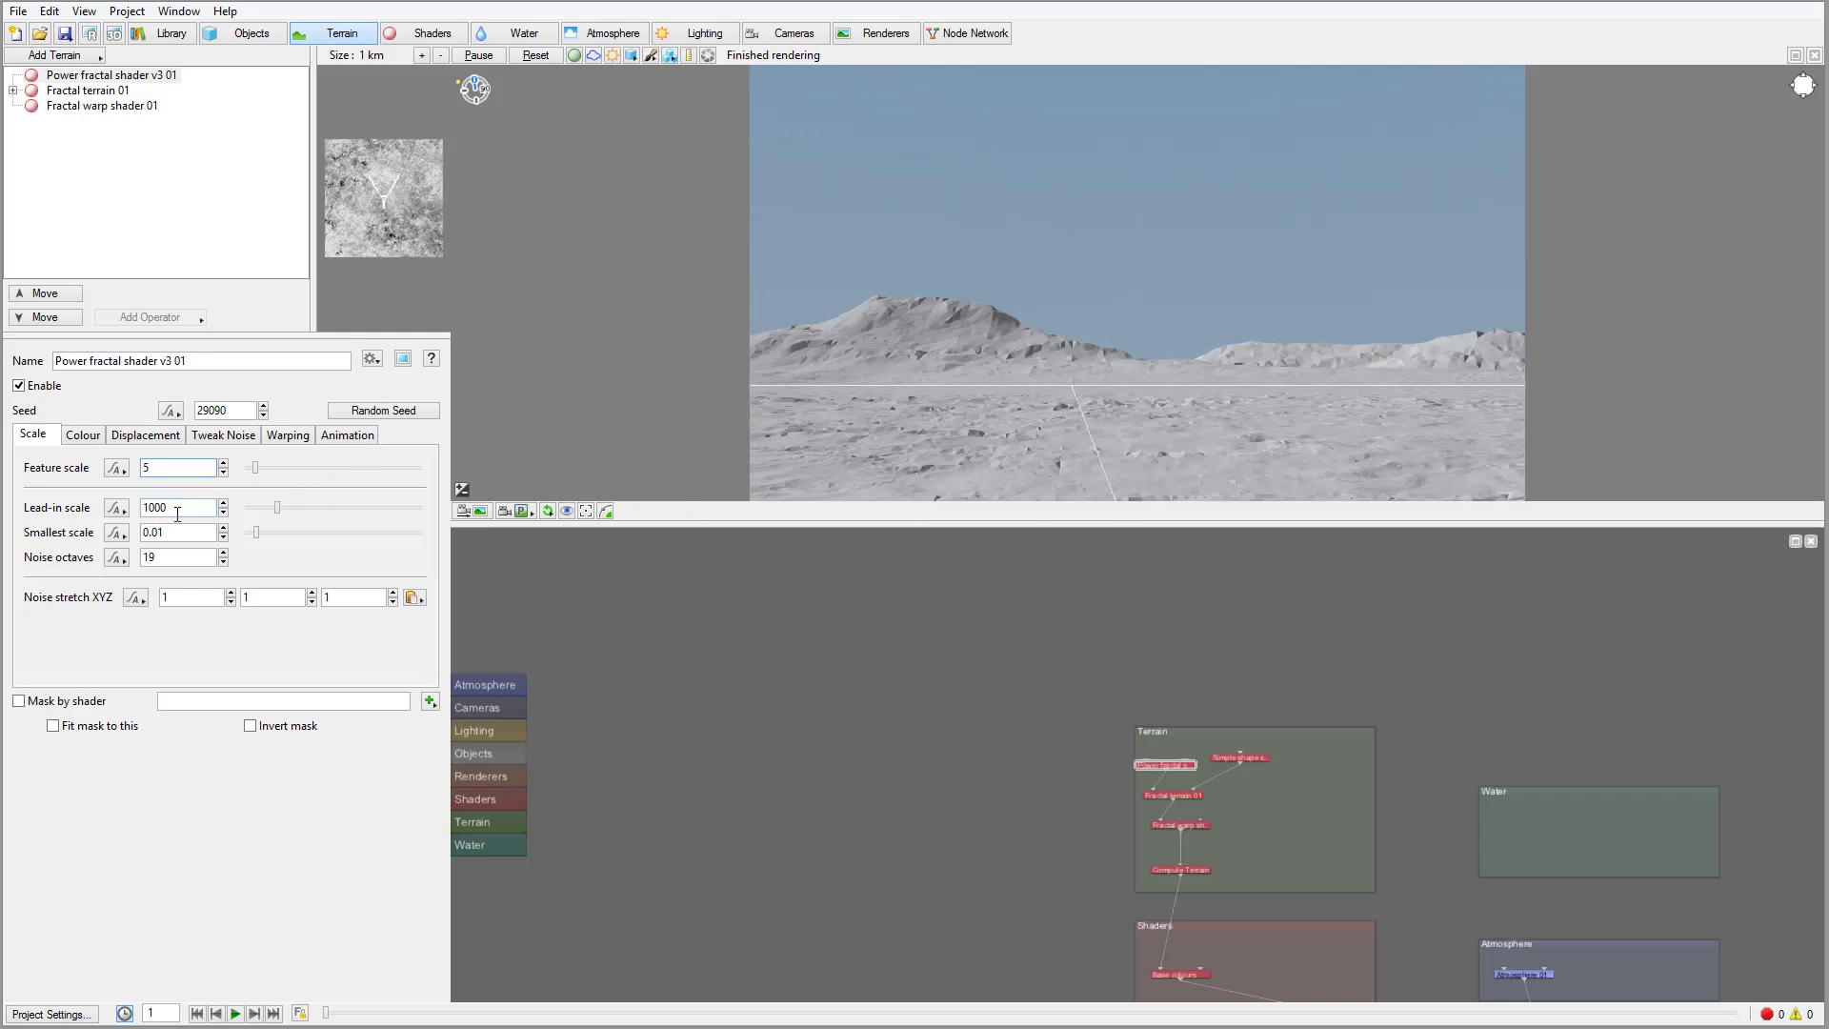
# Step: Set the Power fractal shader's displacement amplitude to 0.5, roughness to 0.6875 and spike limit to 0.35625
pyautogui.click(141, 439)
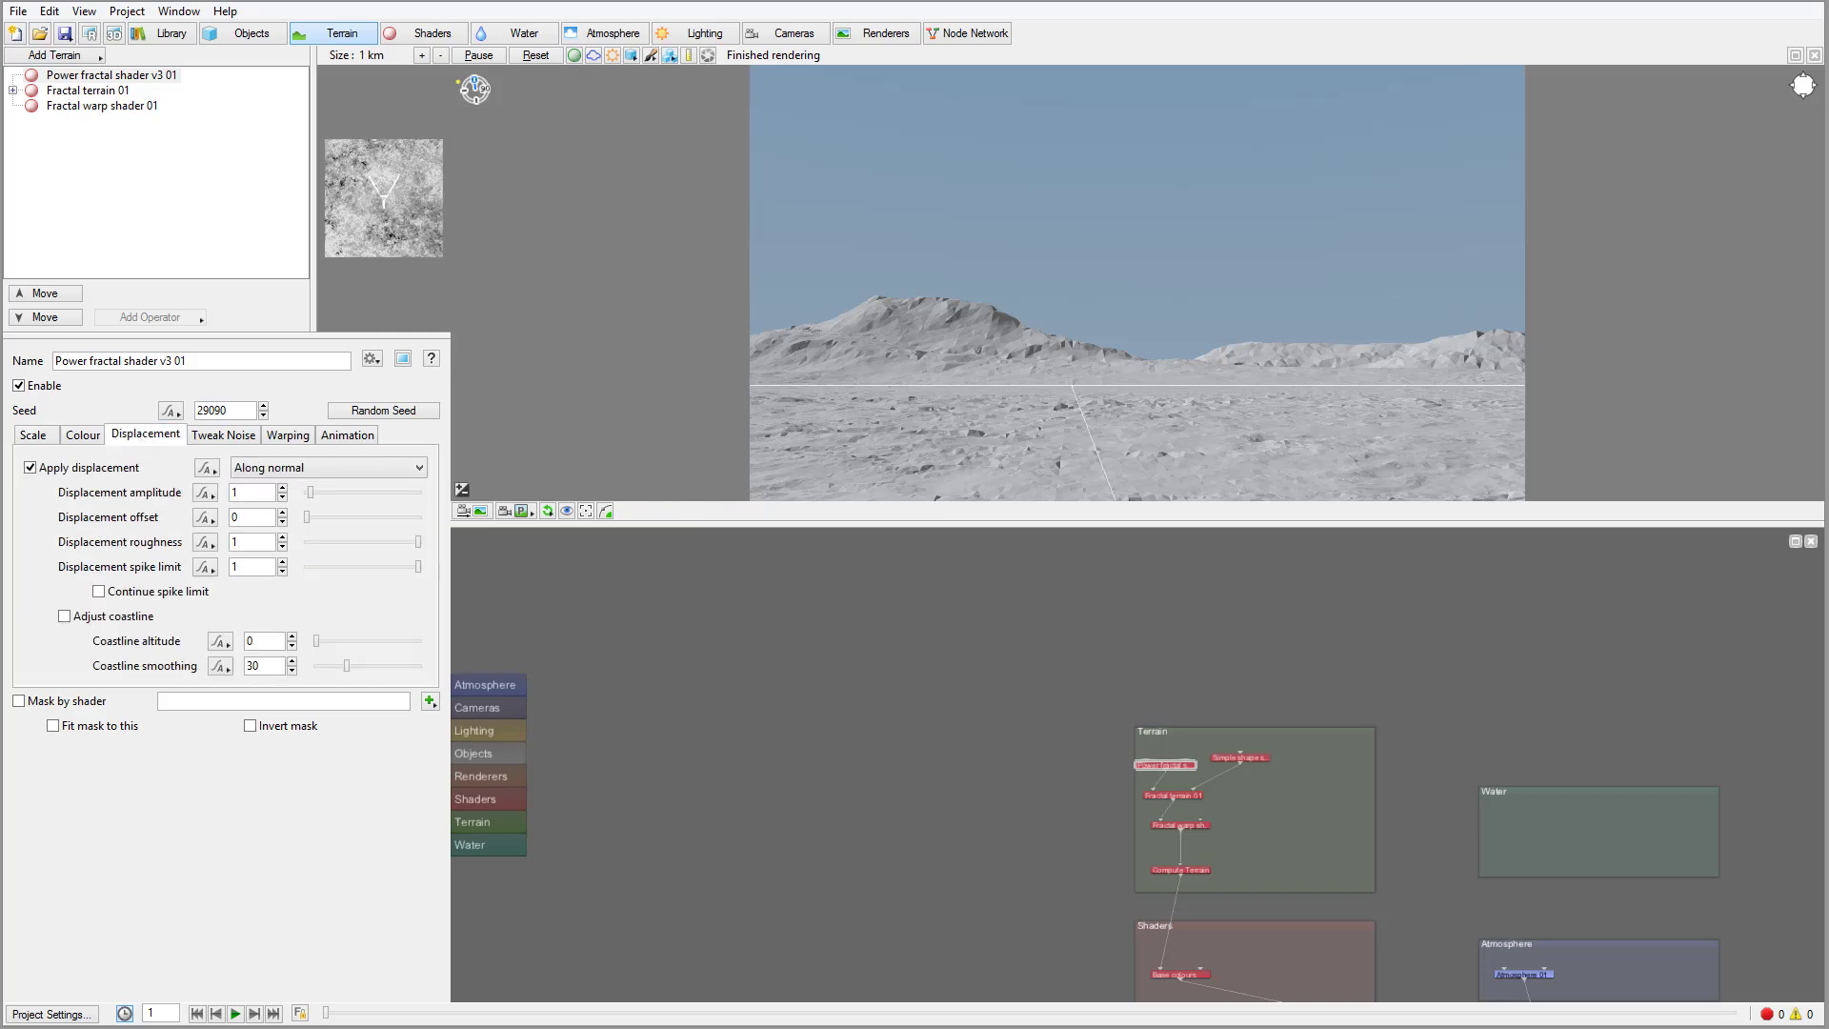
pyautogui.click(309, 493)
pyautogui.write('0.5')
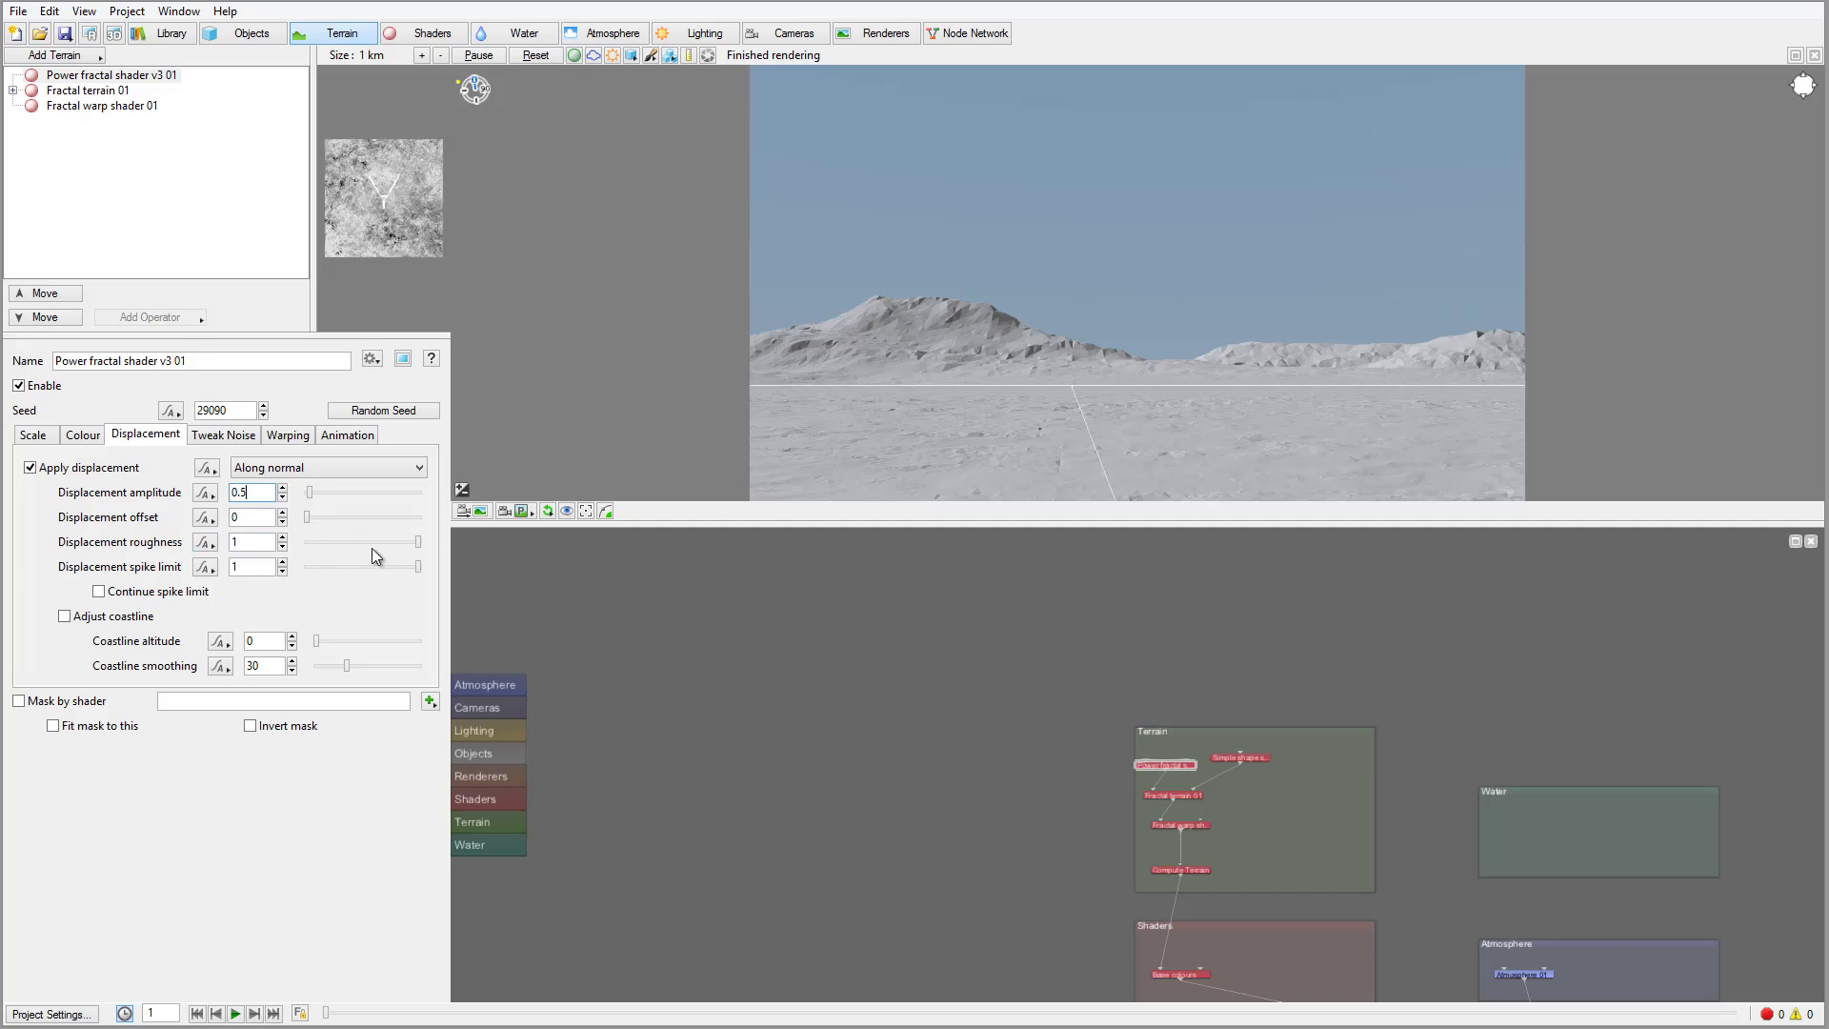
pyautogui.moveTo(412, 543); pyautogui.dragTo(345, 566)
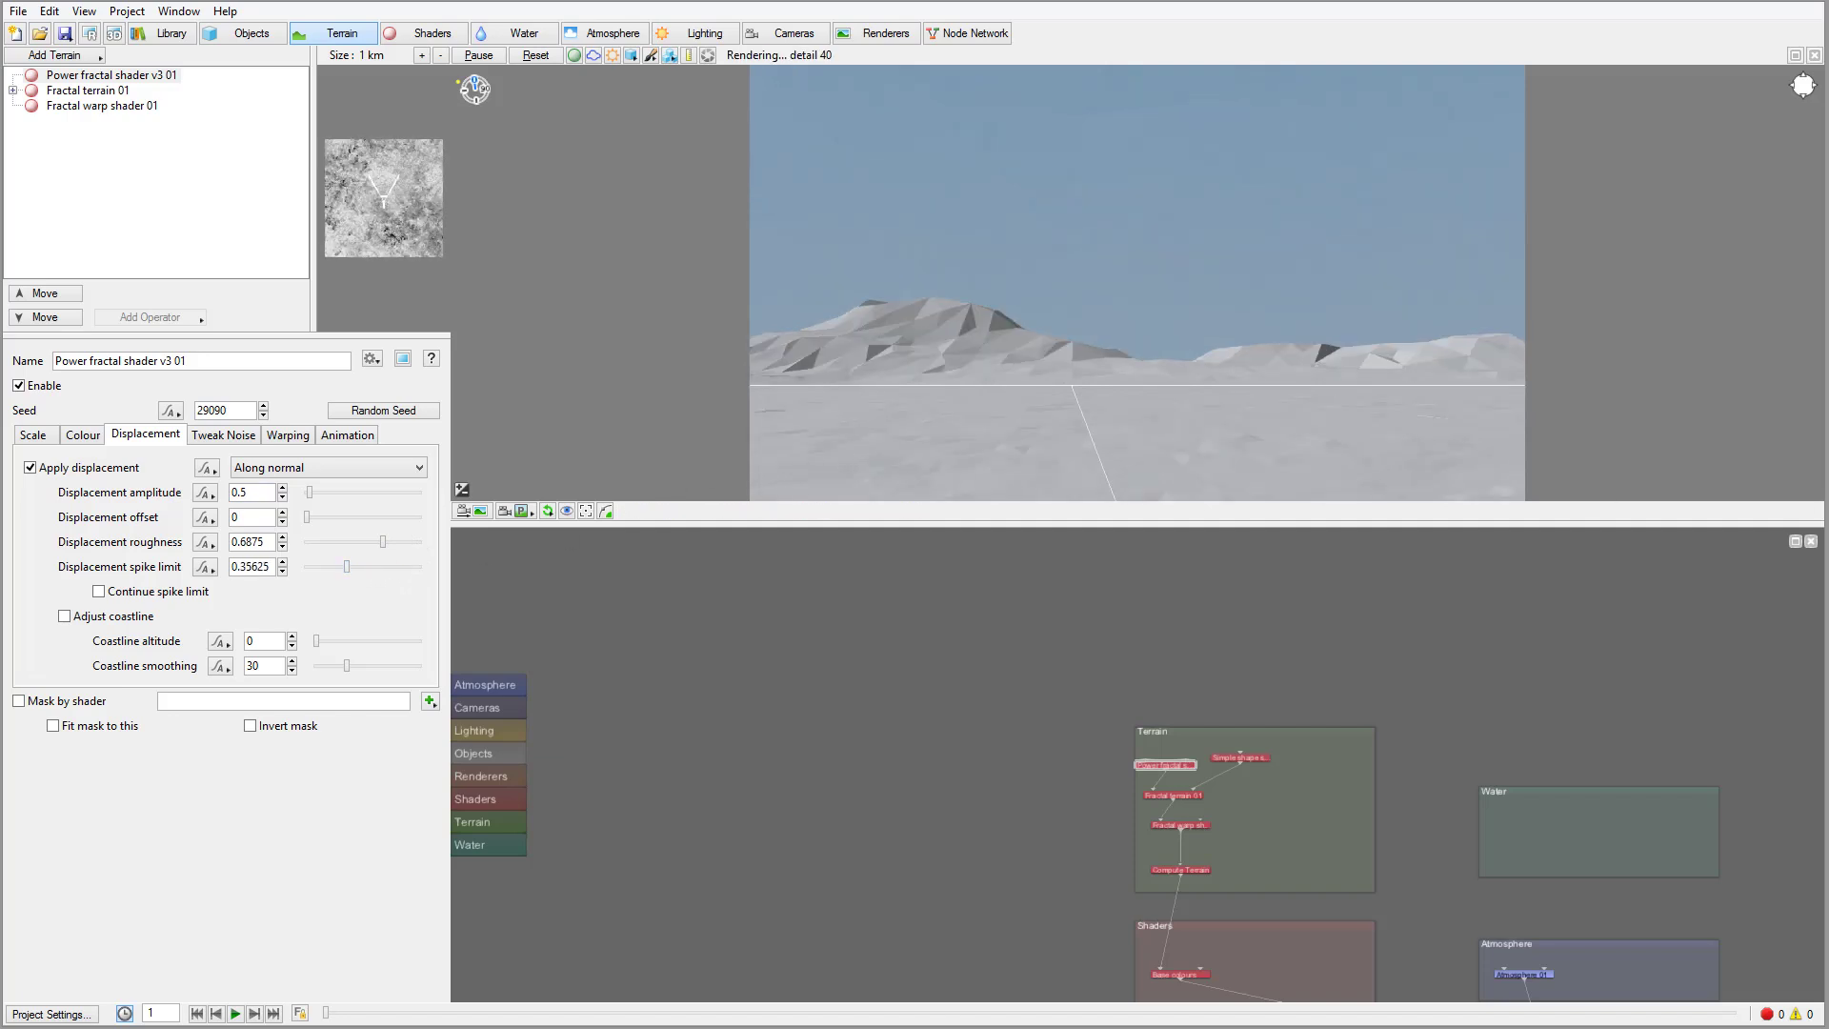
# Step: Change the Power fractal shader's noise flavour to Perlin billows
pyautogui.click(203, 439)
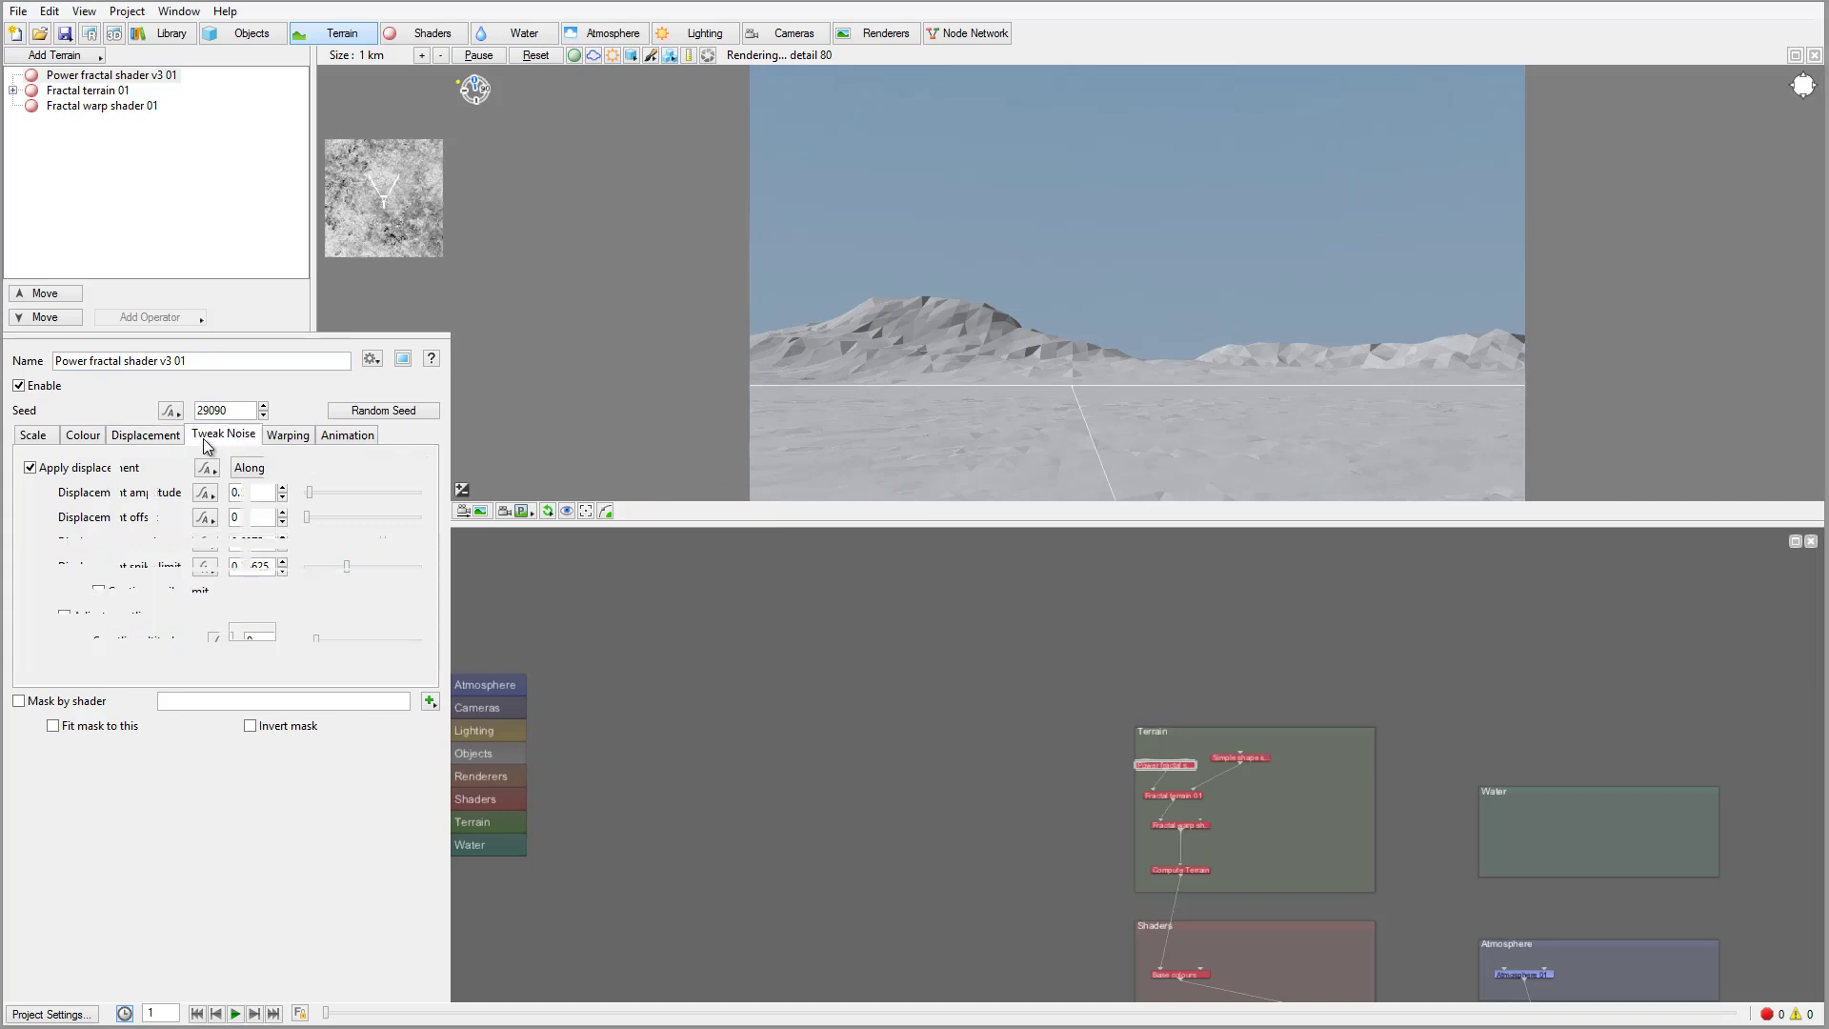
pyautogui.click(218, 468)
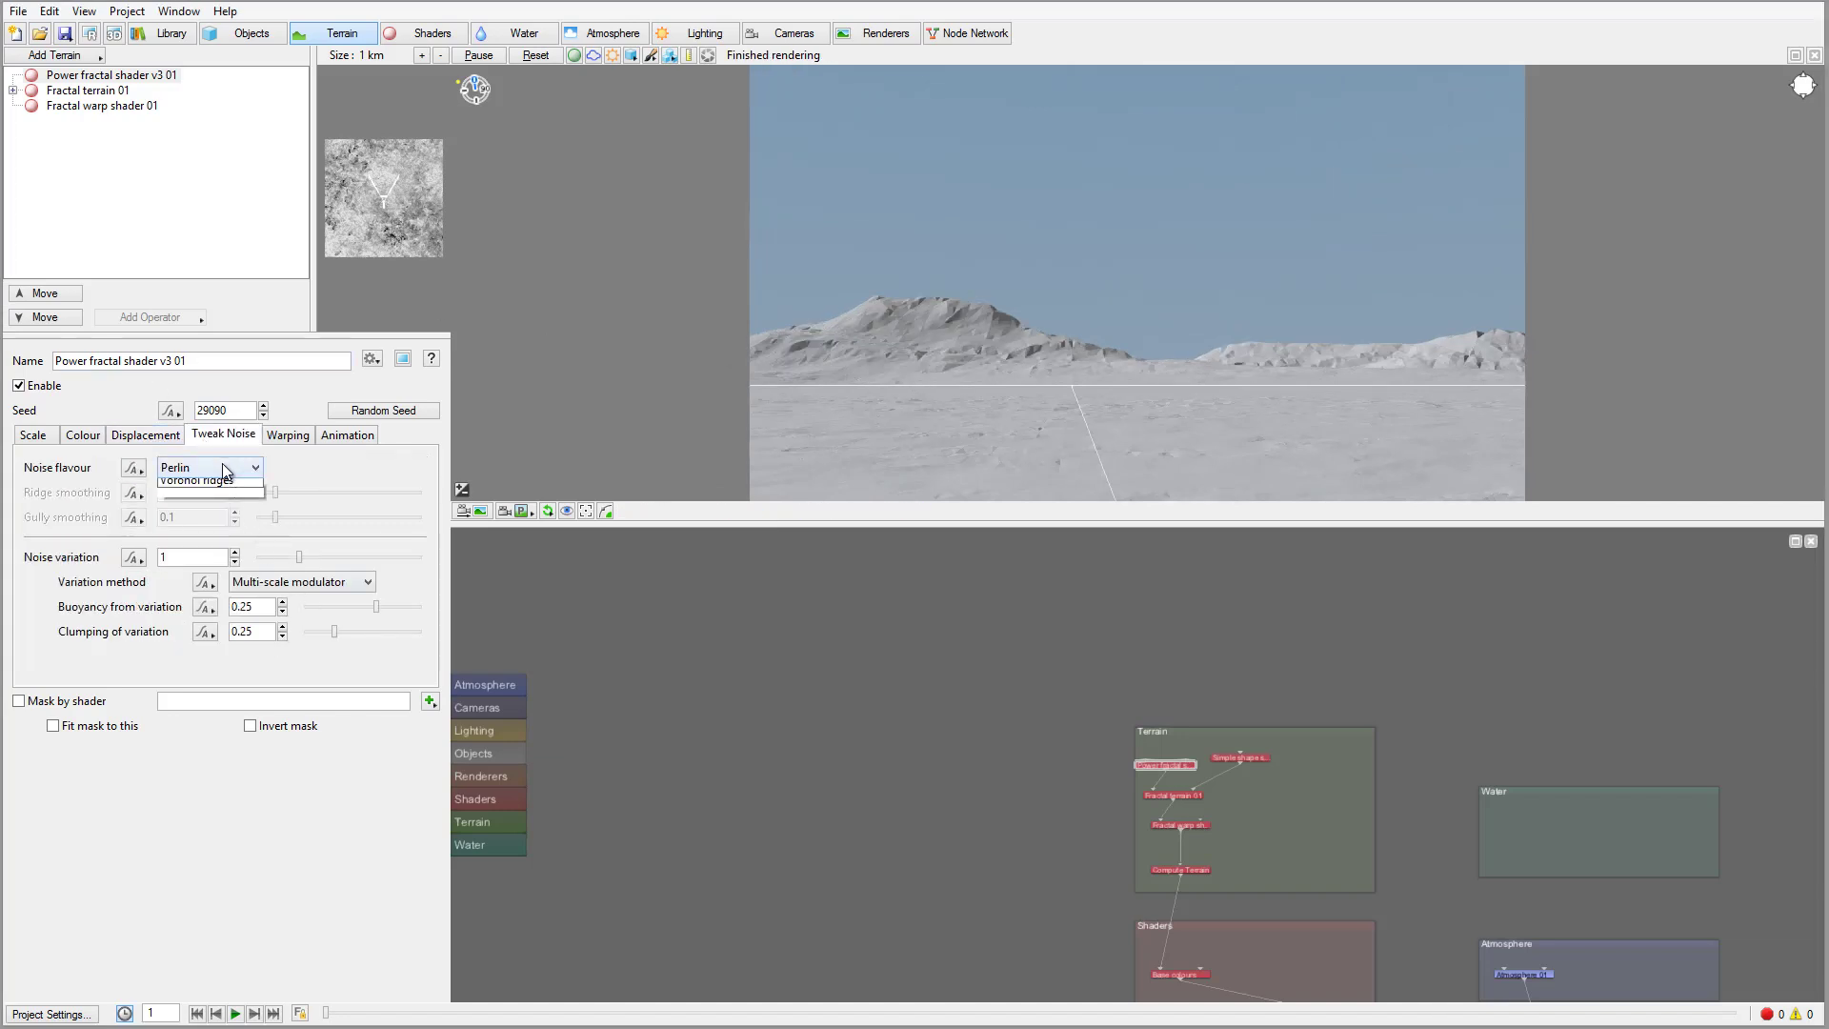
pyautogui.click(221, 503)
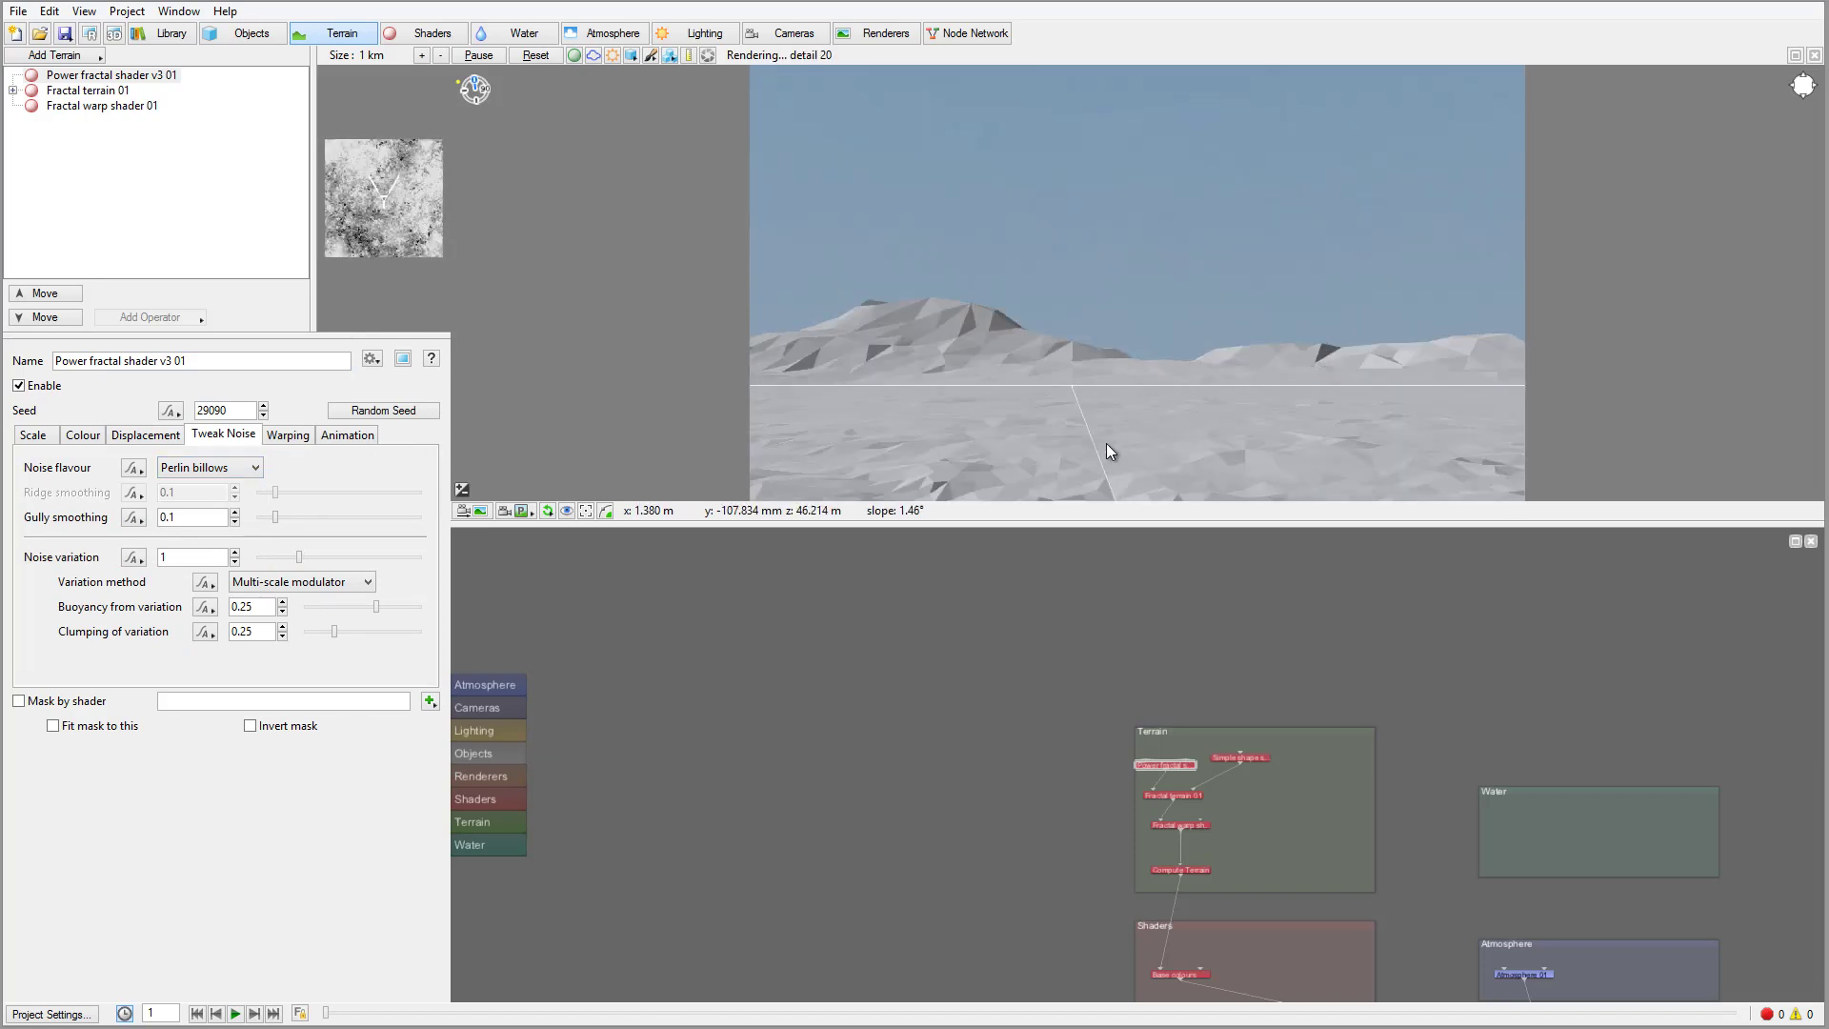
# Step: Inspect the terrain surface in the preview, then render a test image and close the render view
pyautogui.moveTo(1072, 454); pyautogui.dragTo(1147, 349)
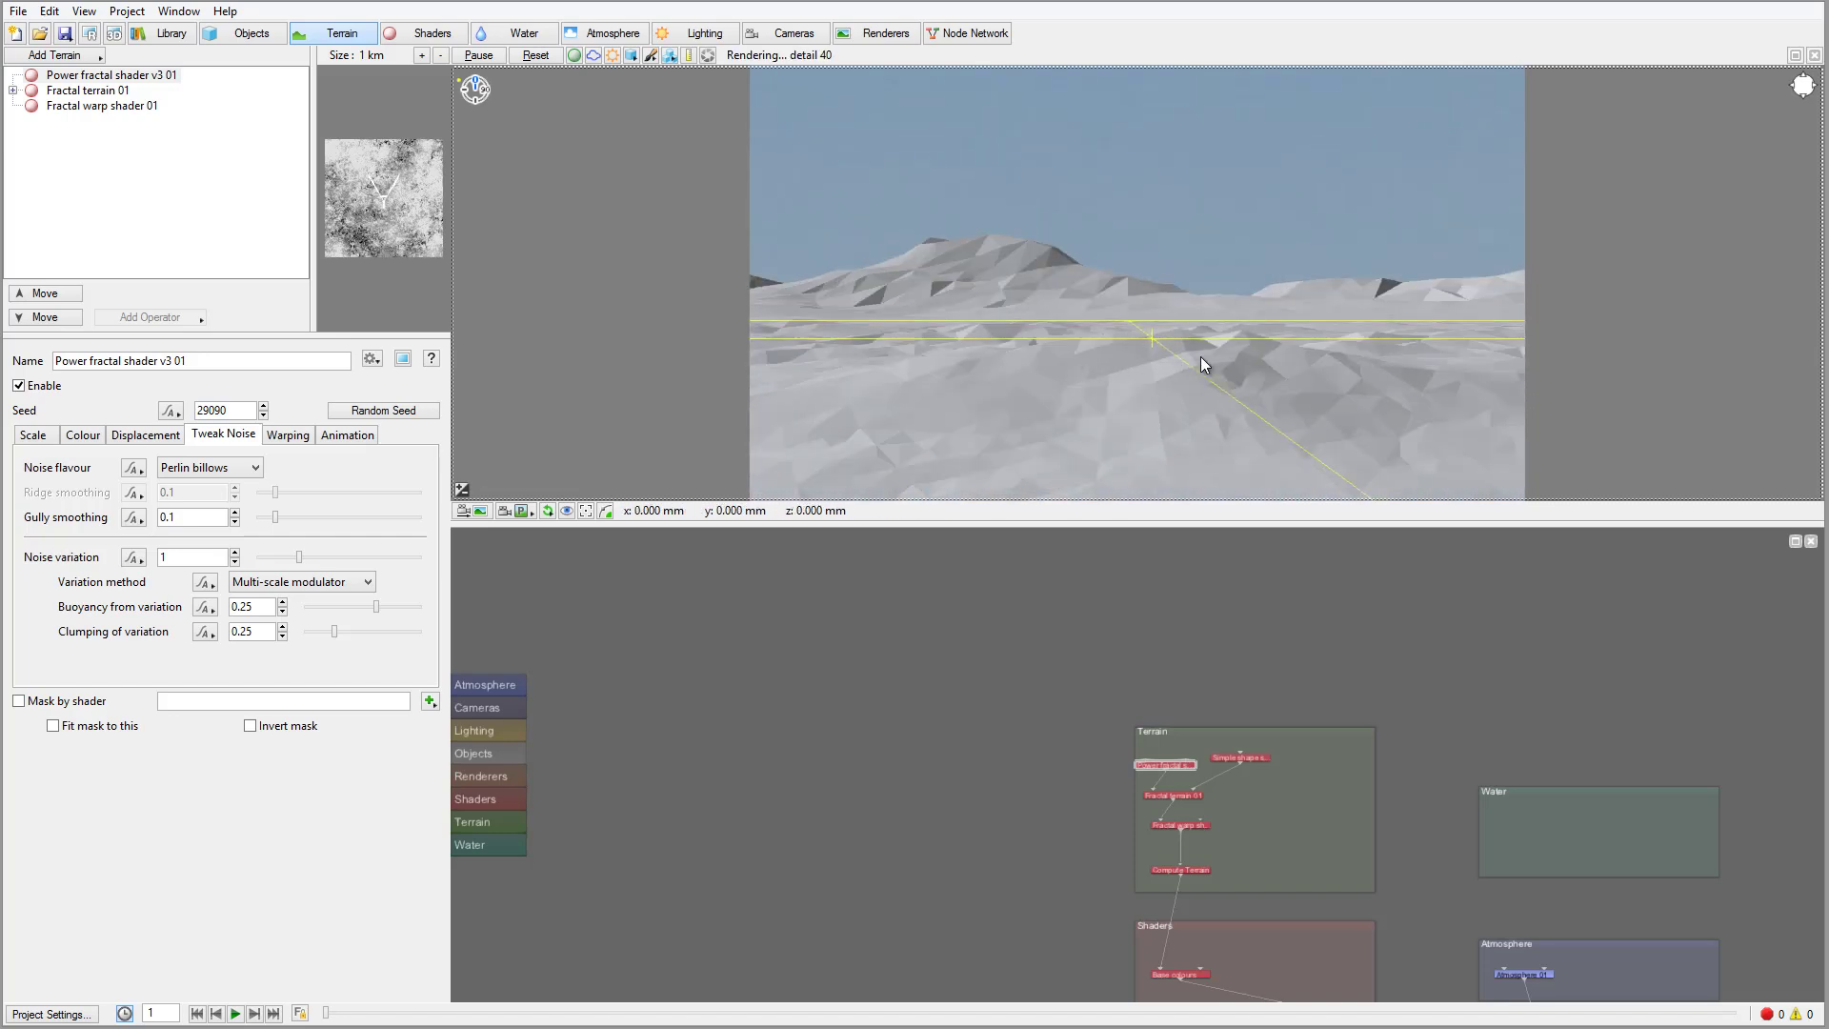
pyautogui.moveTo(1260, 353); pyautogui.dragTo(1114, 342)
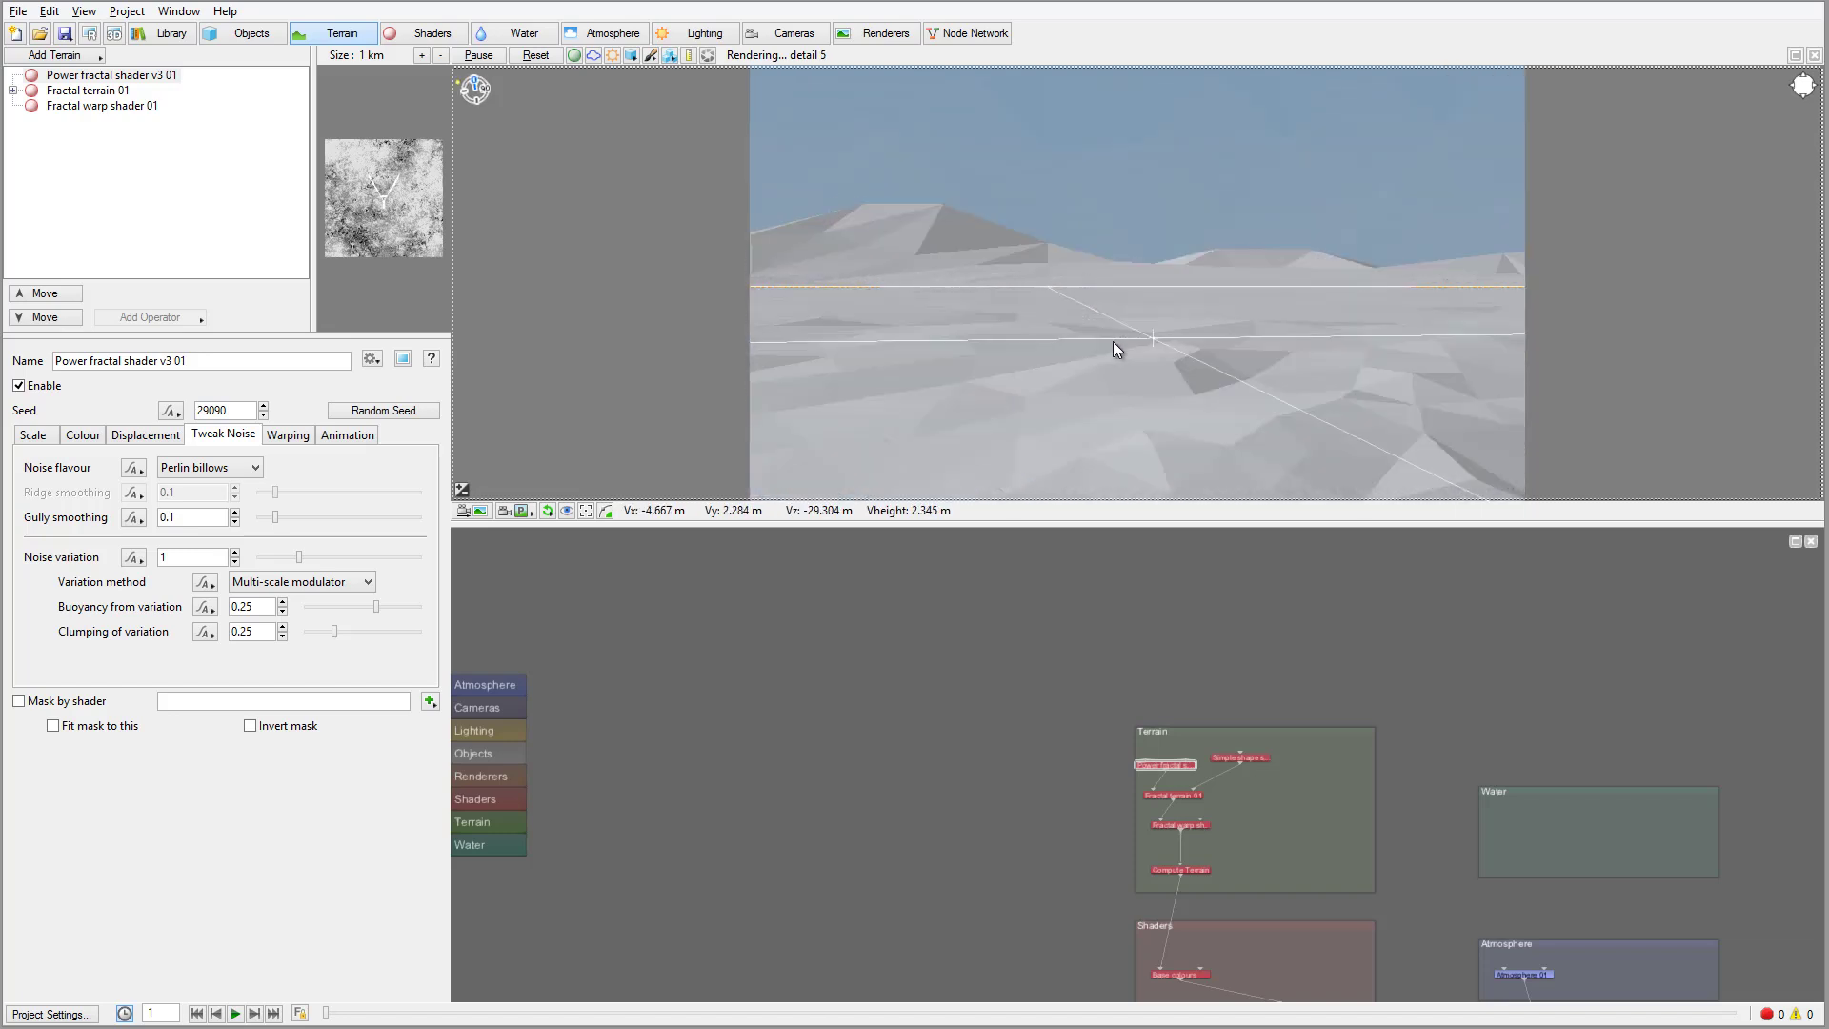
pyautogui.click(1310, 408)
pyautogui.click(1339, 459)
pyautogui.click(1218, 381)
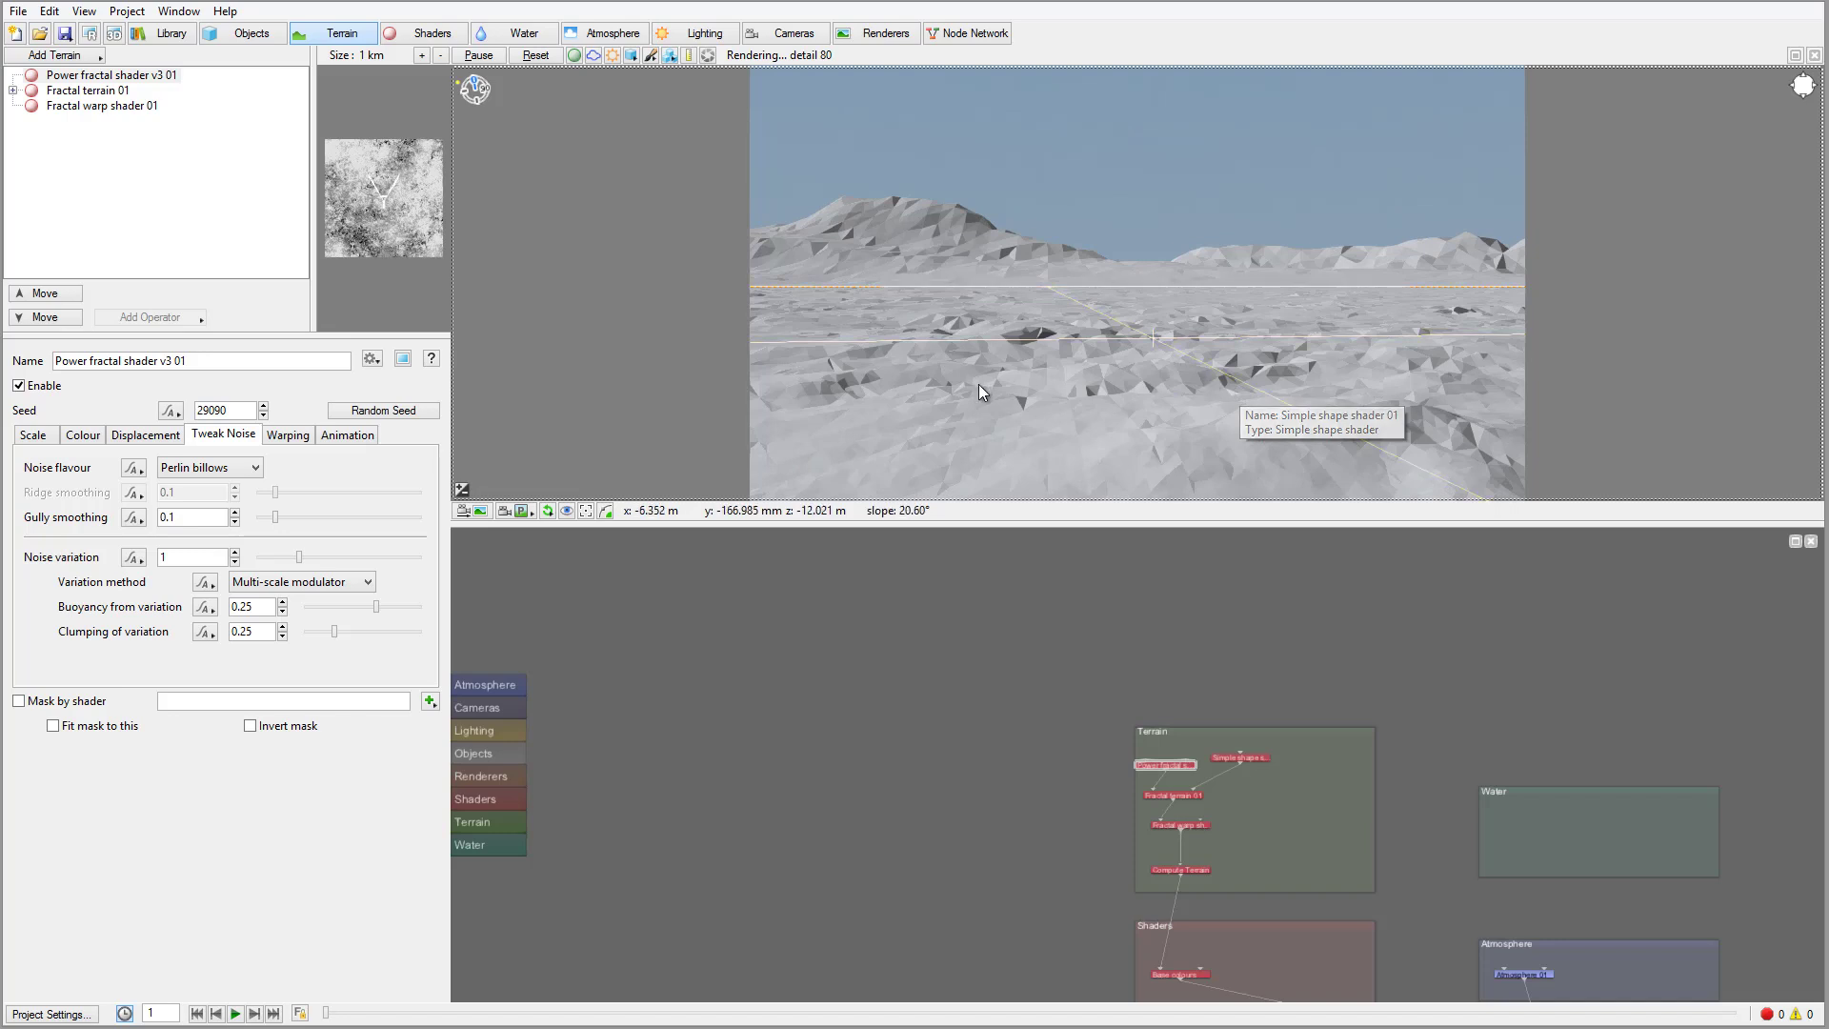
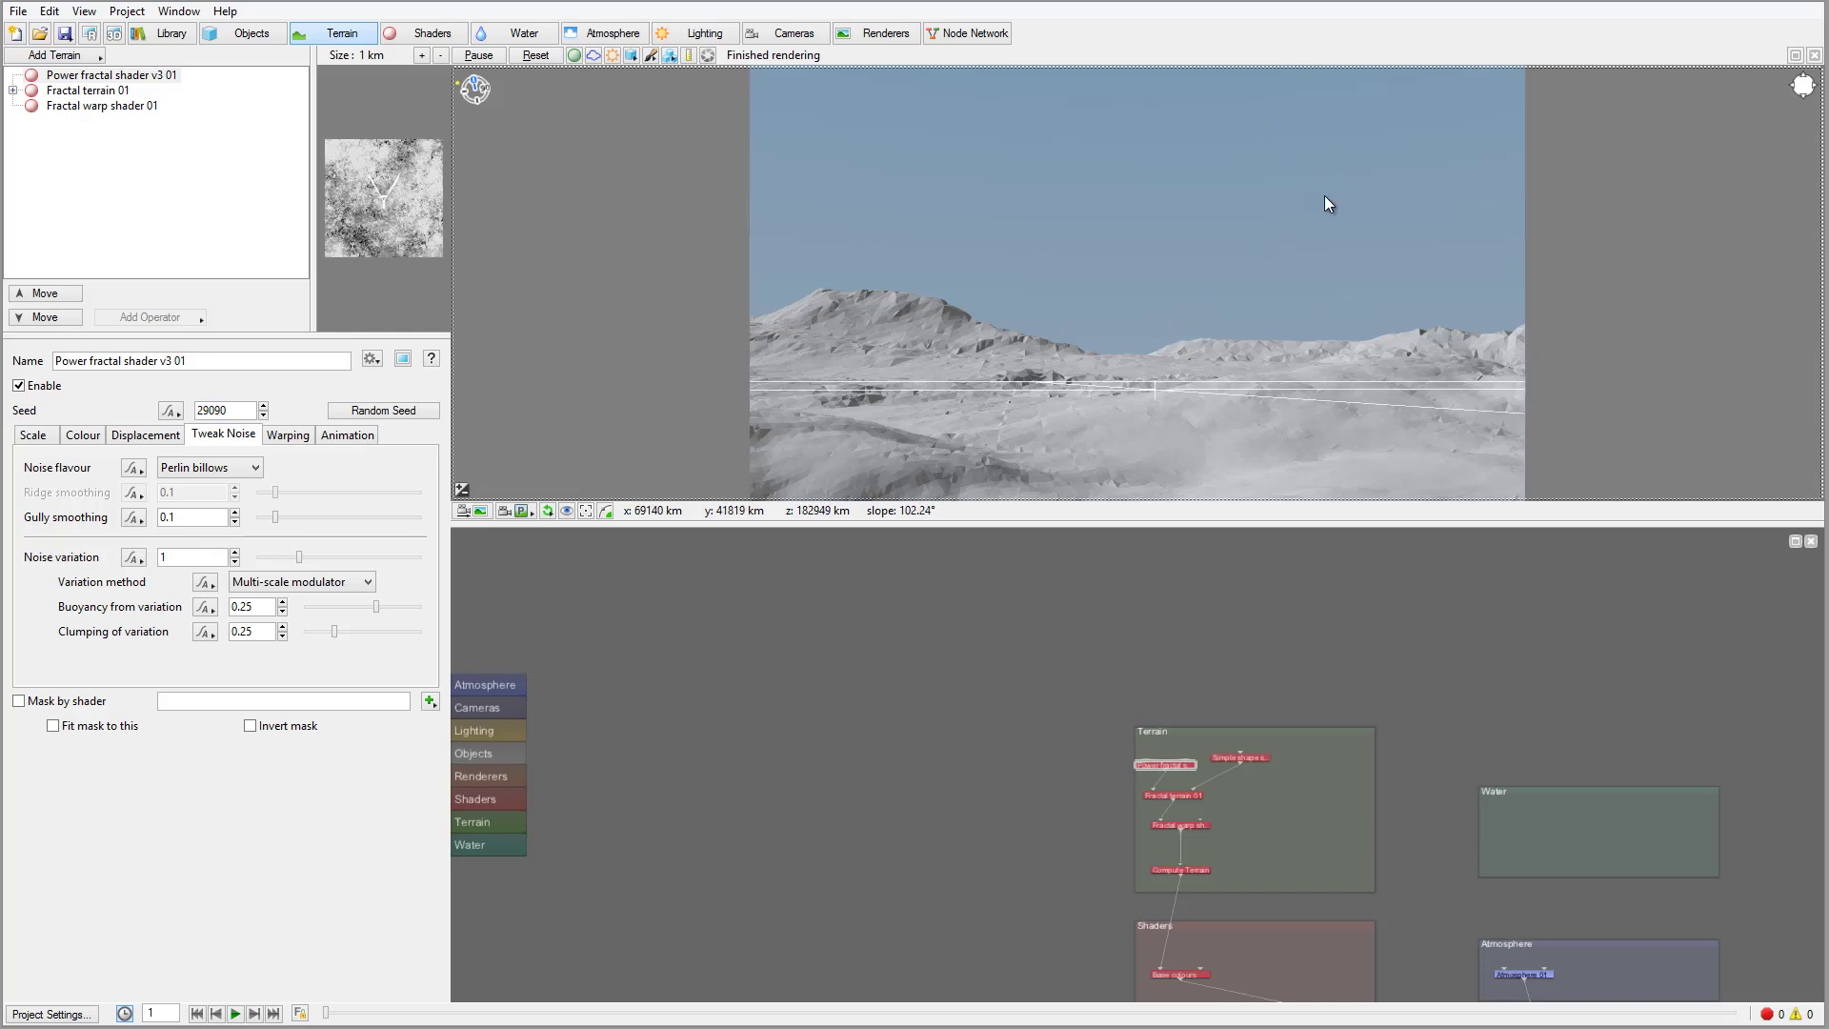
pyautogui.moveTo(1210, 251); pyautogui.dragTo(1230, 219)
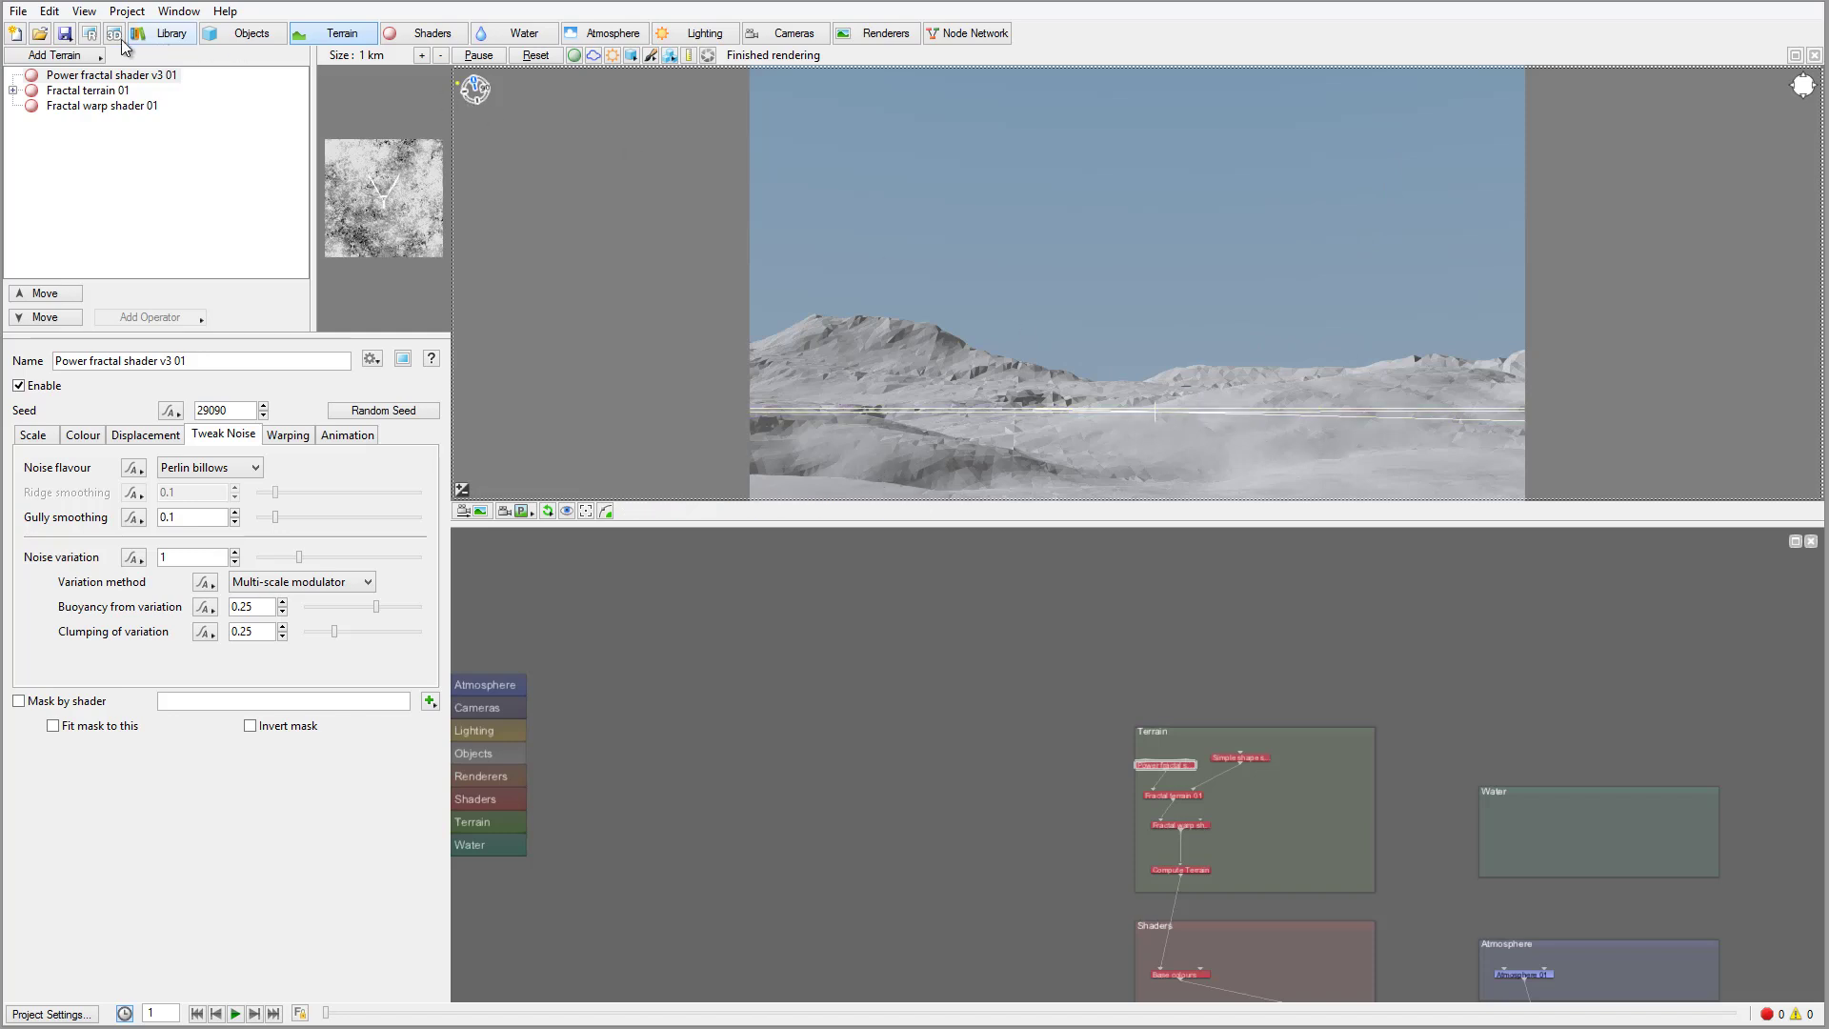
pyautogui.click(88, 33)
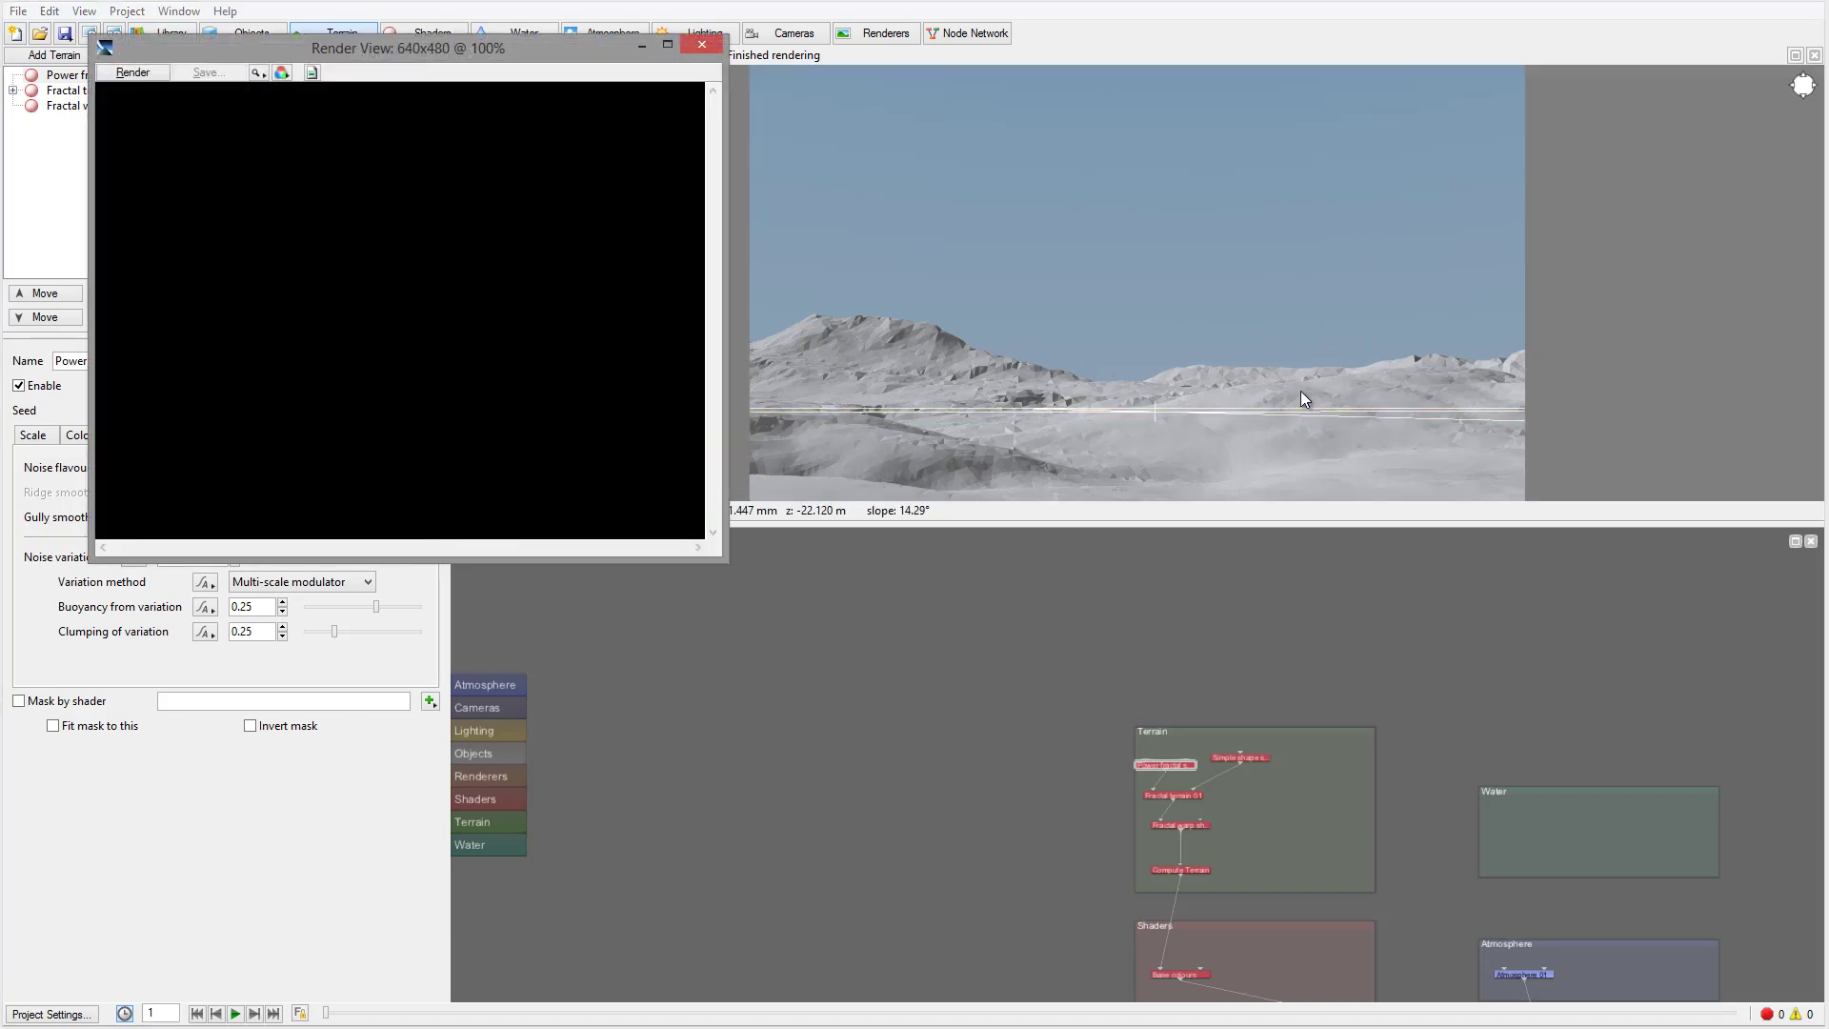
pyautogui.click(133, 76)
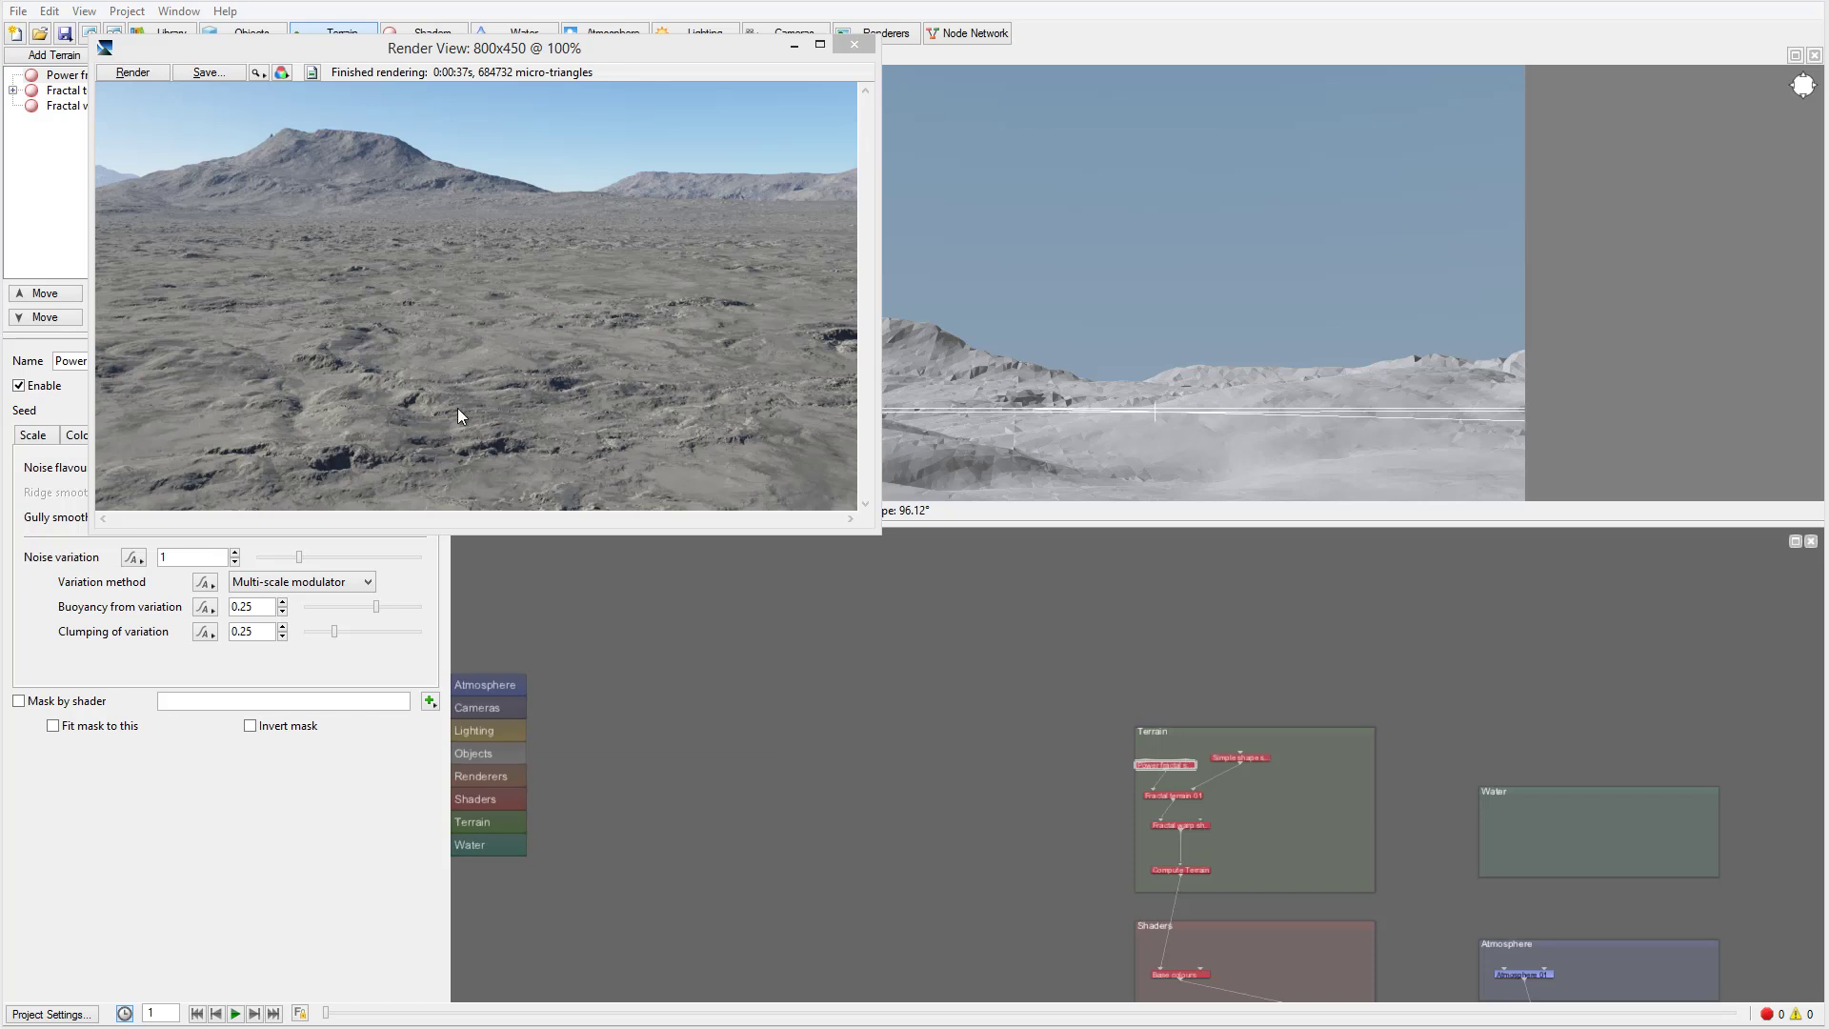
pyautogui.click(854, 44)
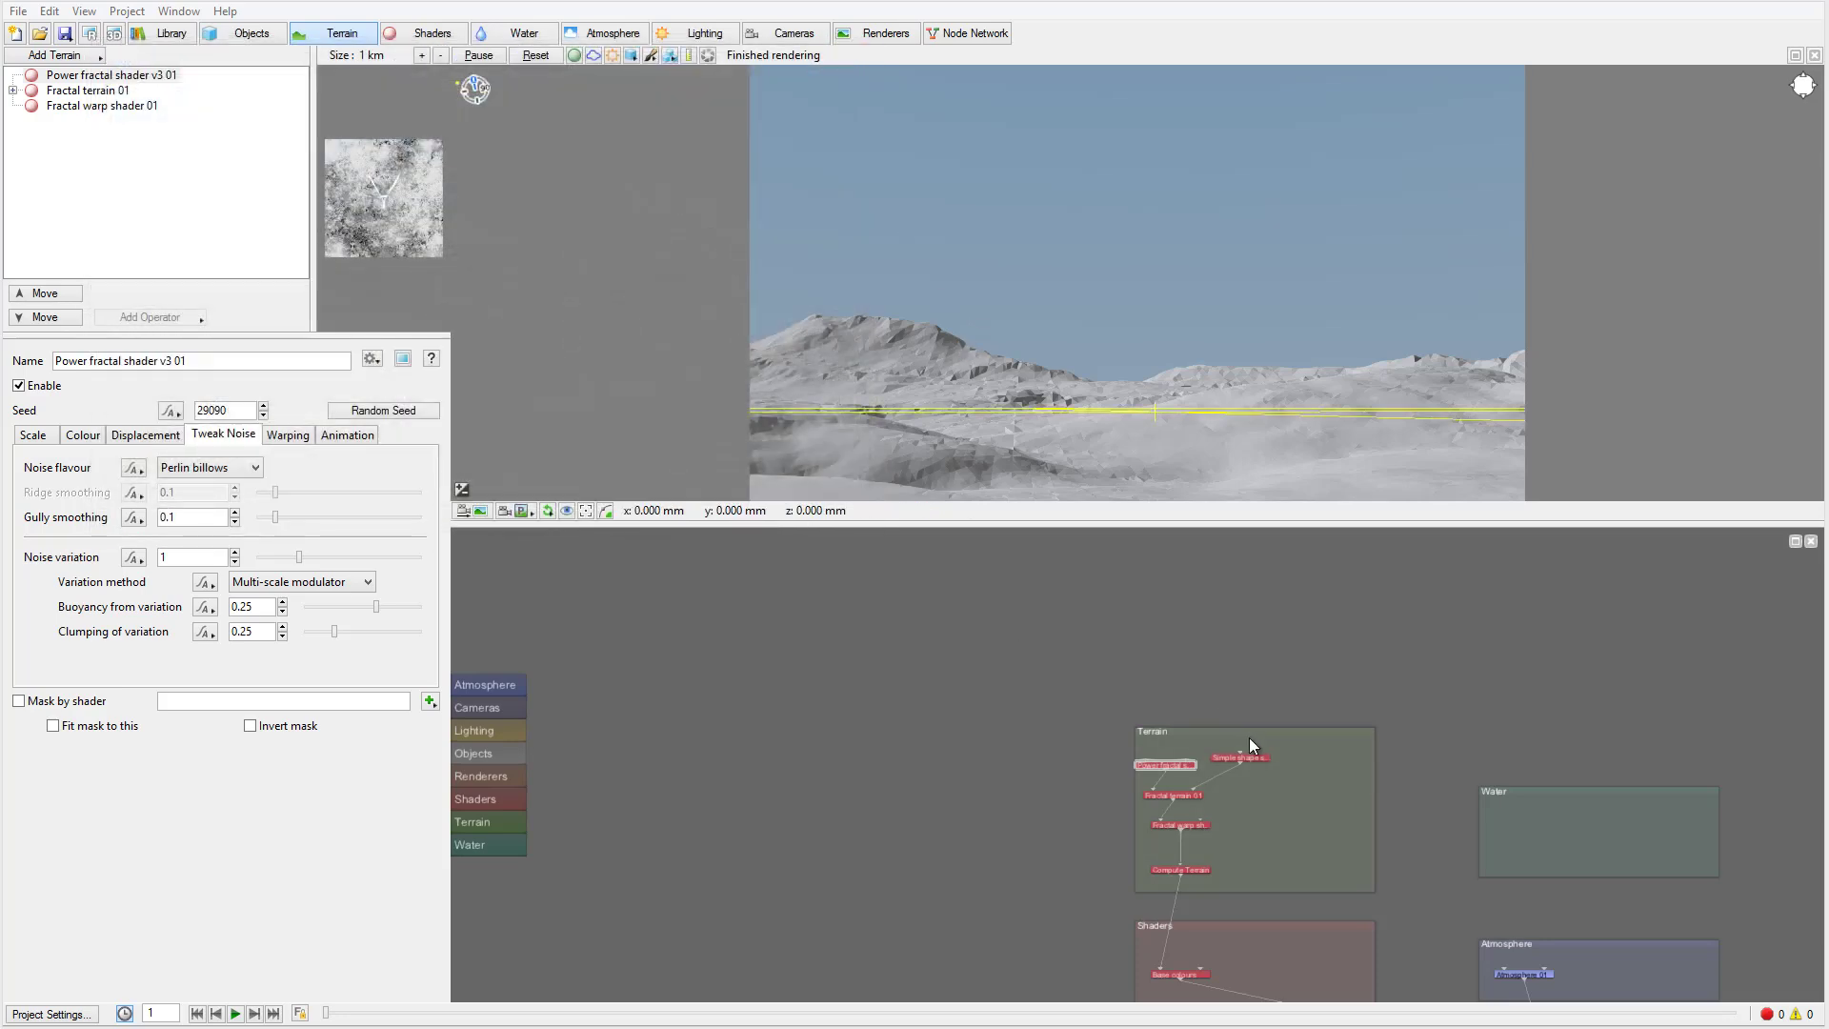
# Step: Shift the four nodes above Compute Terrain upward together within the Terrain group
pyautogui.moveTo(1249, 737); pyautogui.dragTo(945, 704, button='middle')
pyautogui.scroll(2, 945, 705)
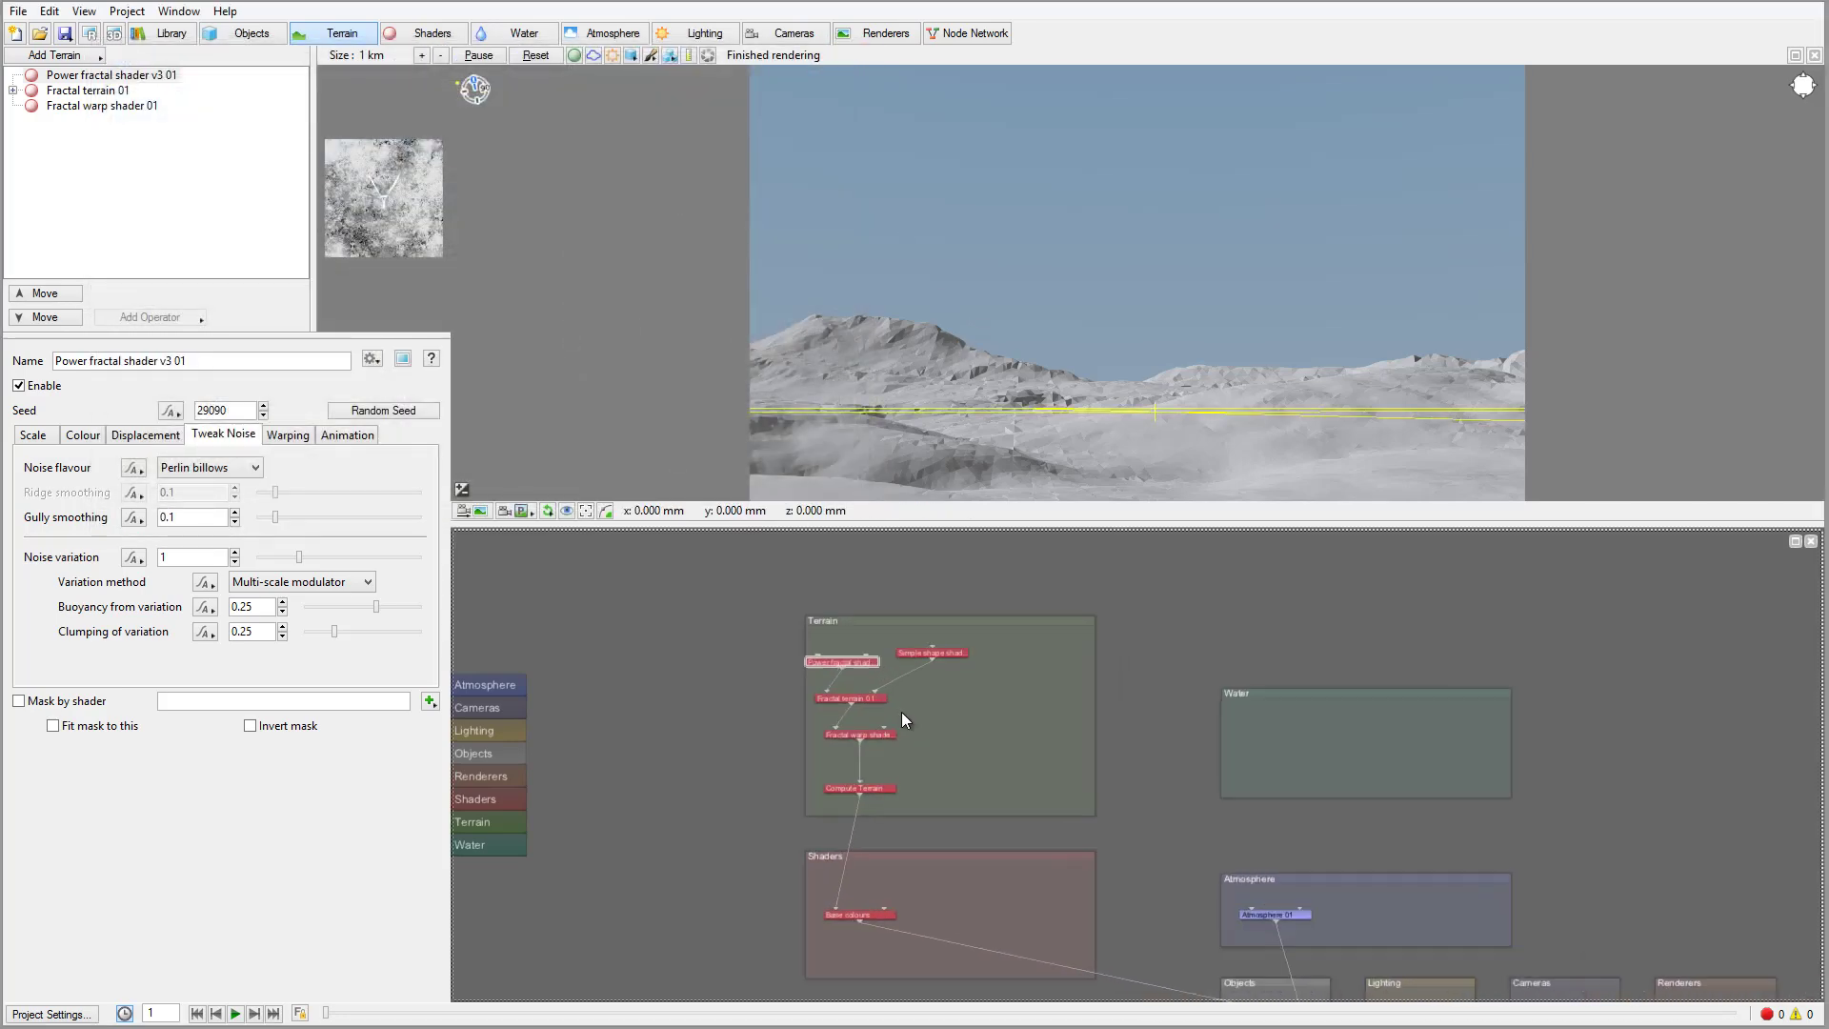
pyautogui.scroll(1, 901, 712)
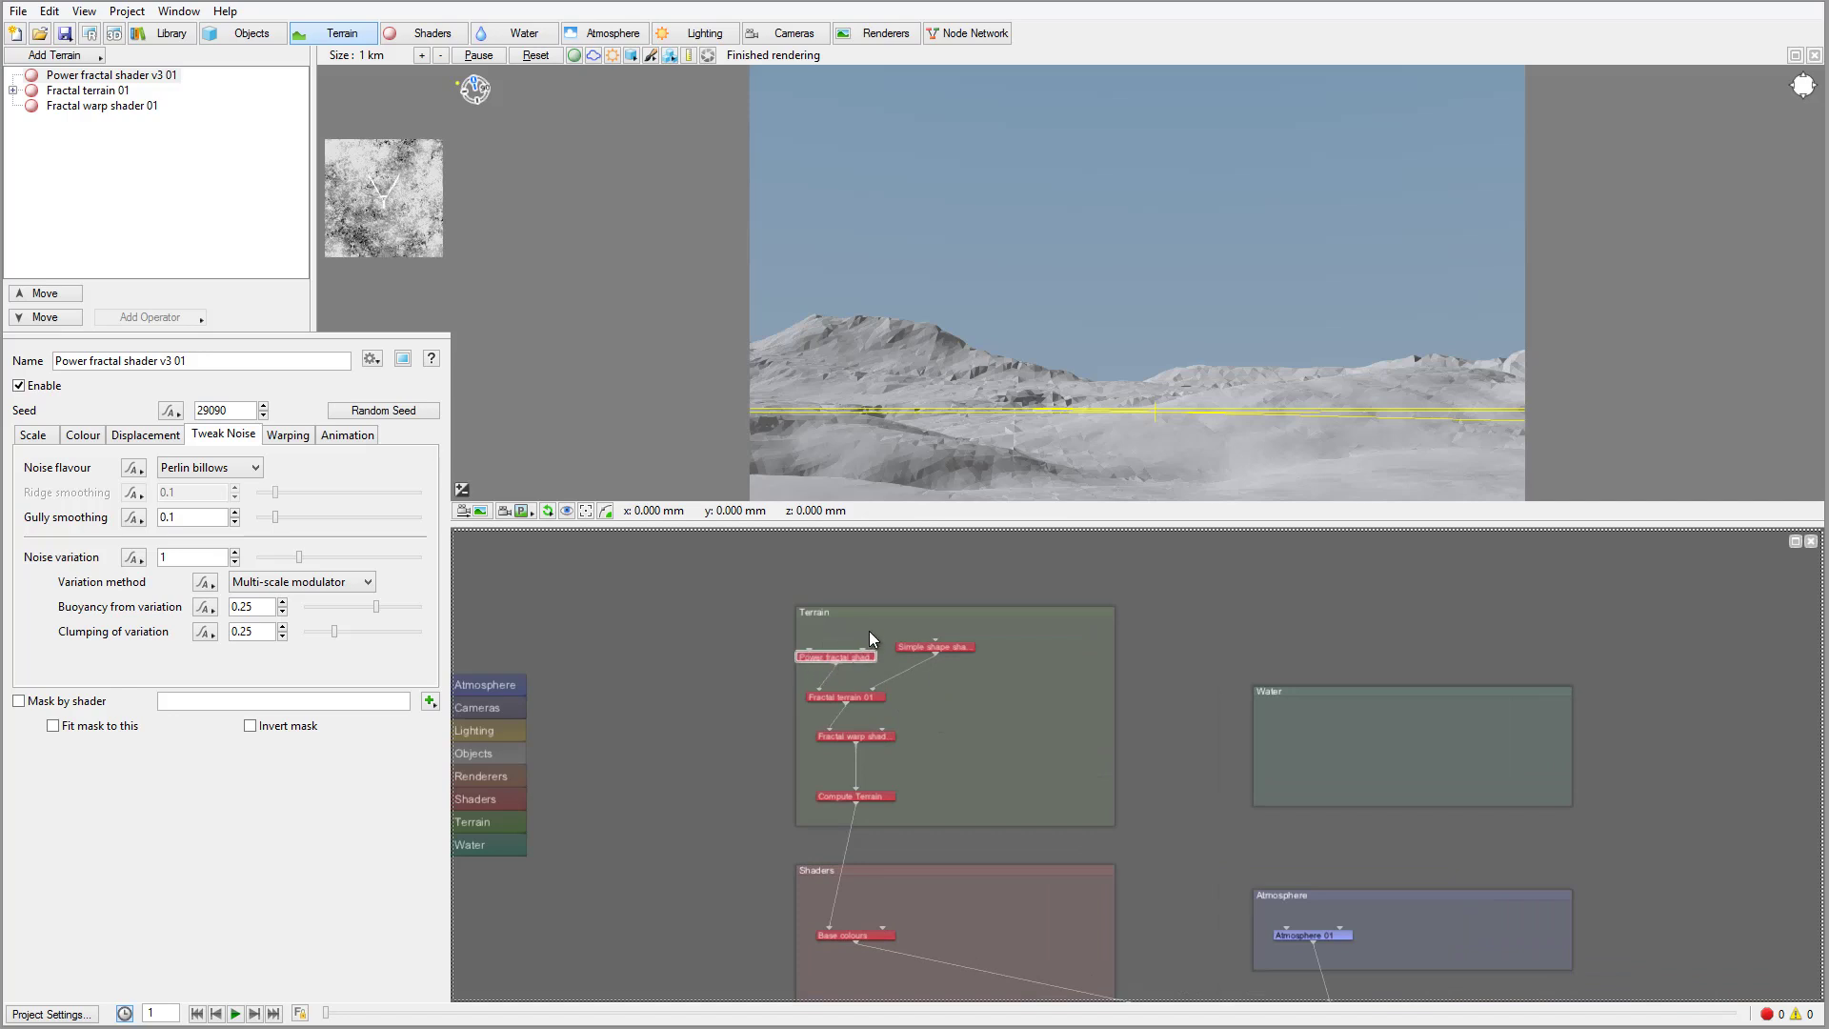
pyautogui.moveTo(811, 574); pyautogui.dragTo(992, 756)
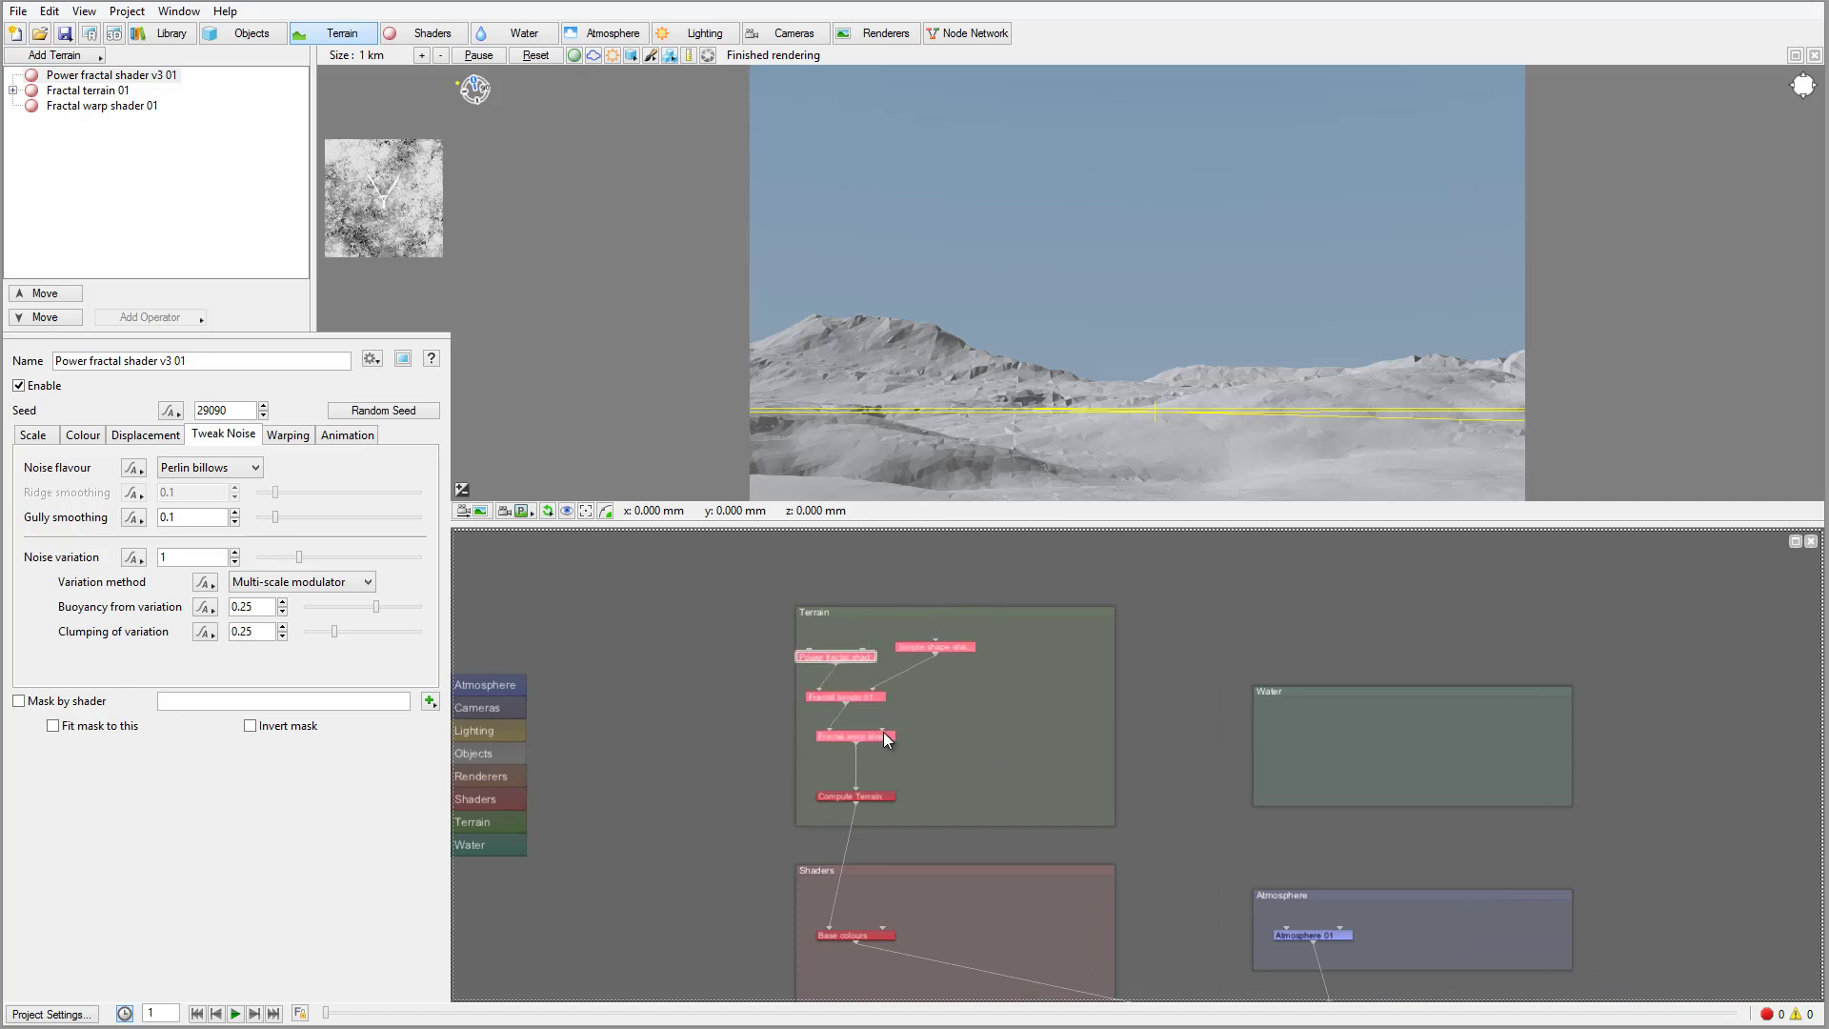
pyautogui.moveTo(883, 732); pyautogui.dragTo(887, 702)
pyautogui.click(1007, 675)
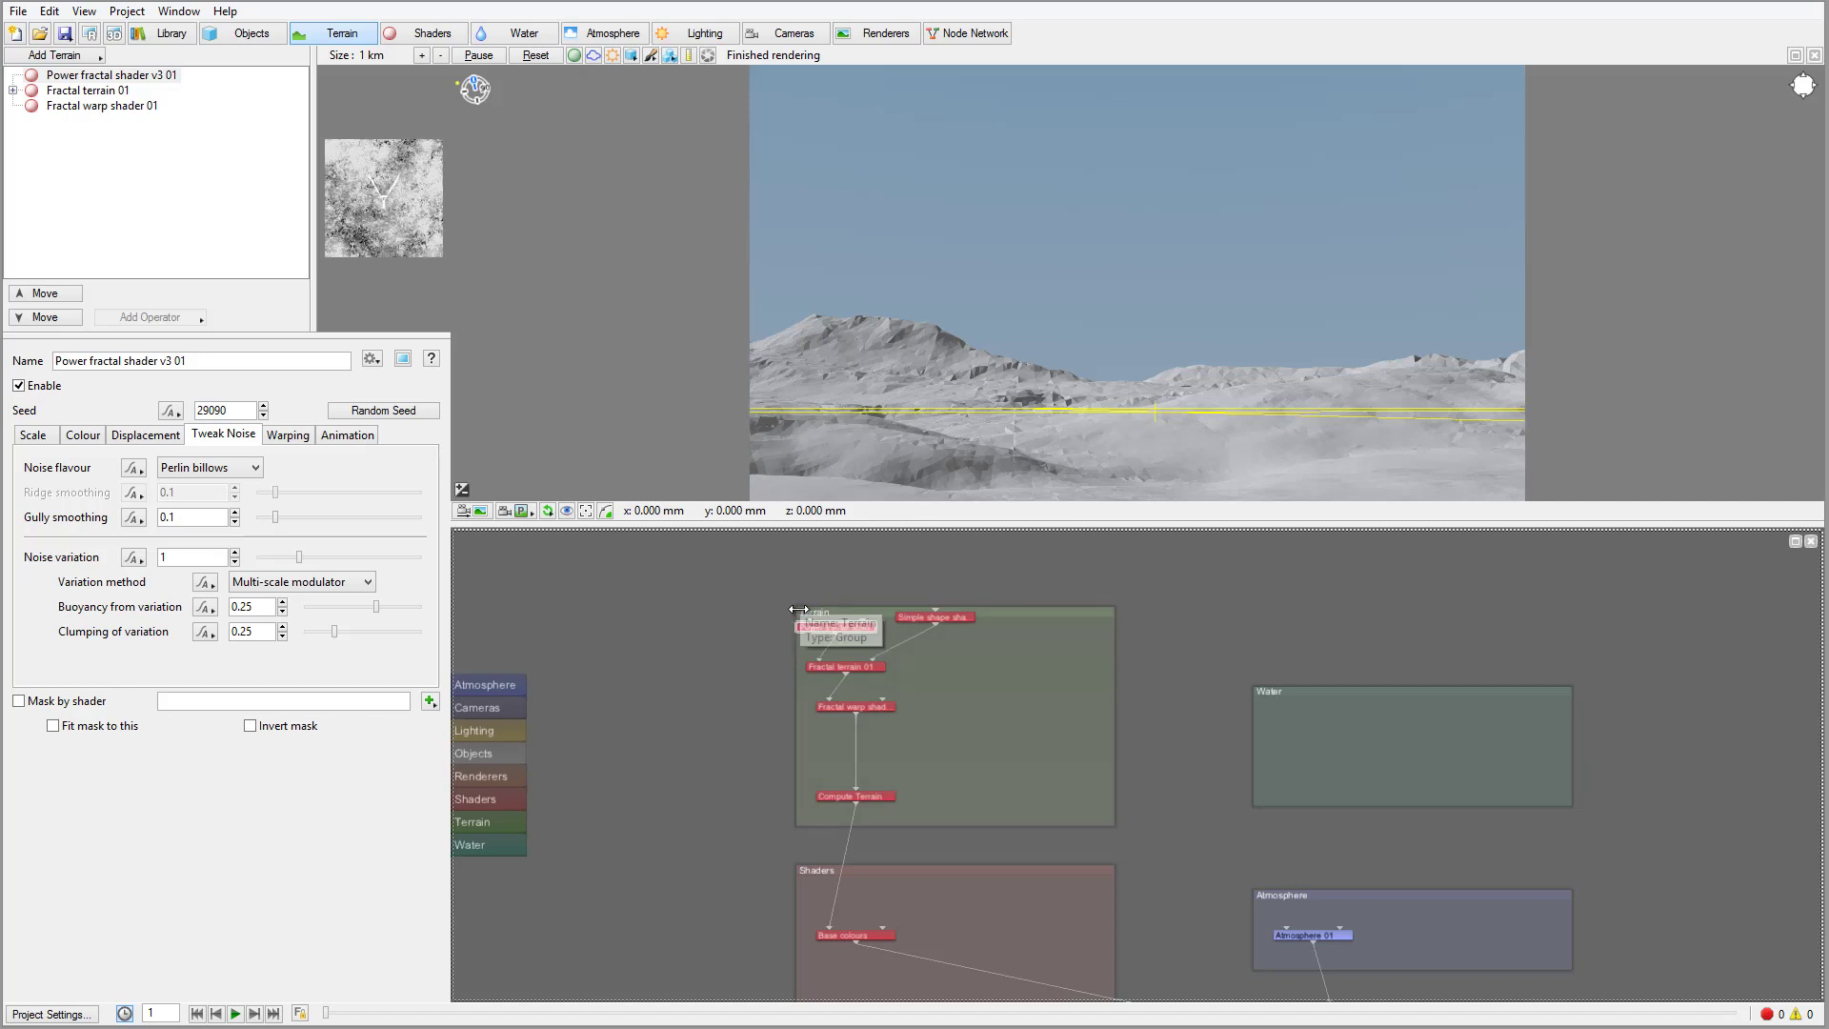
# Step: Enlarge the Terrain group up and to the left, and move its four upper nodes together into the upper-left area
pyautogui.moveTo(800, 608); pyautogui.dragTo(583, 531)
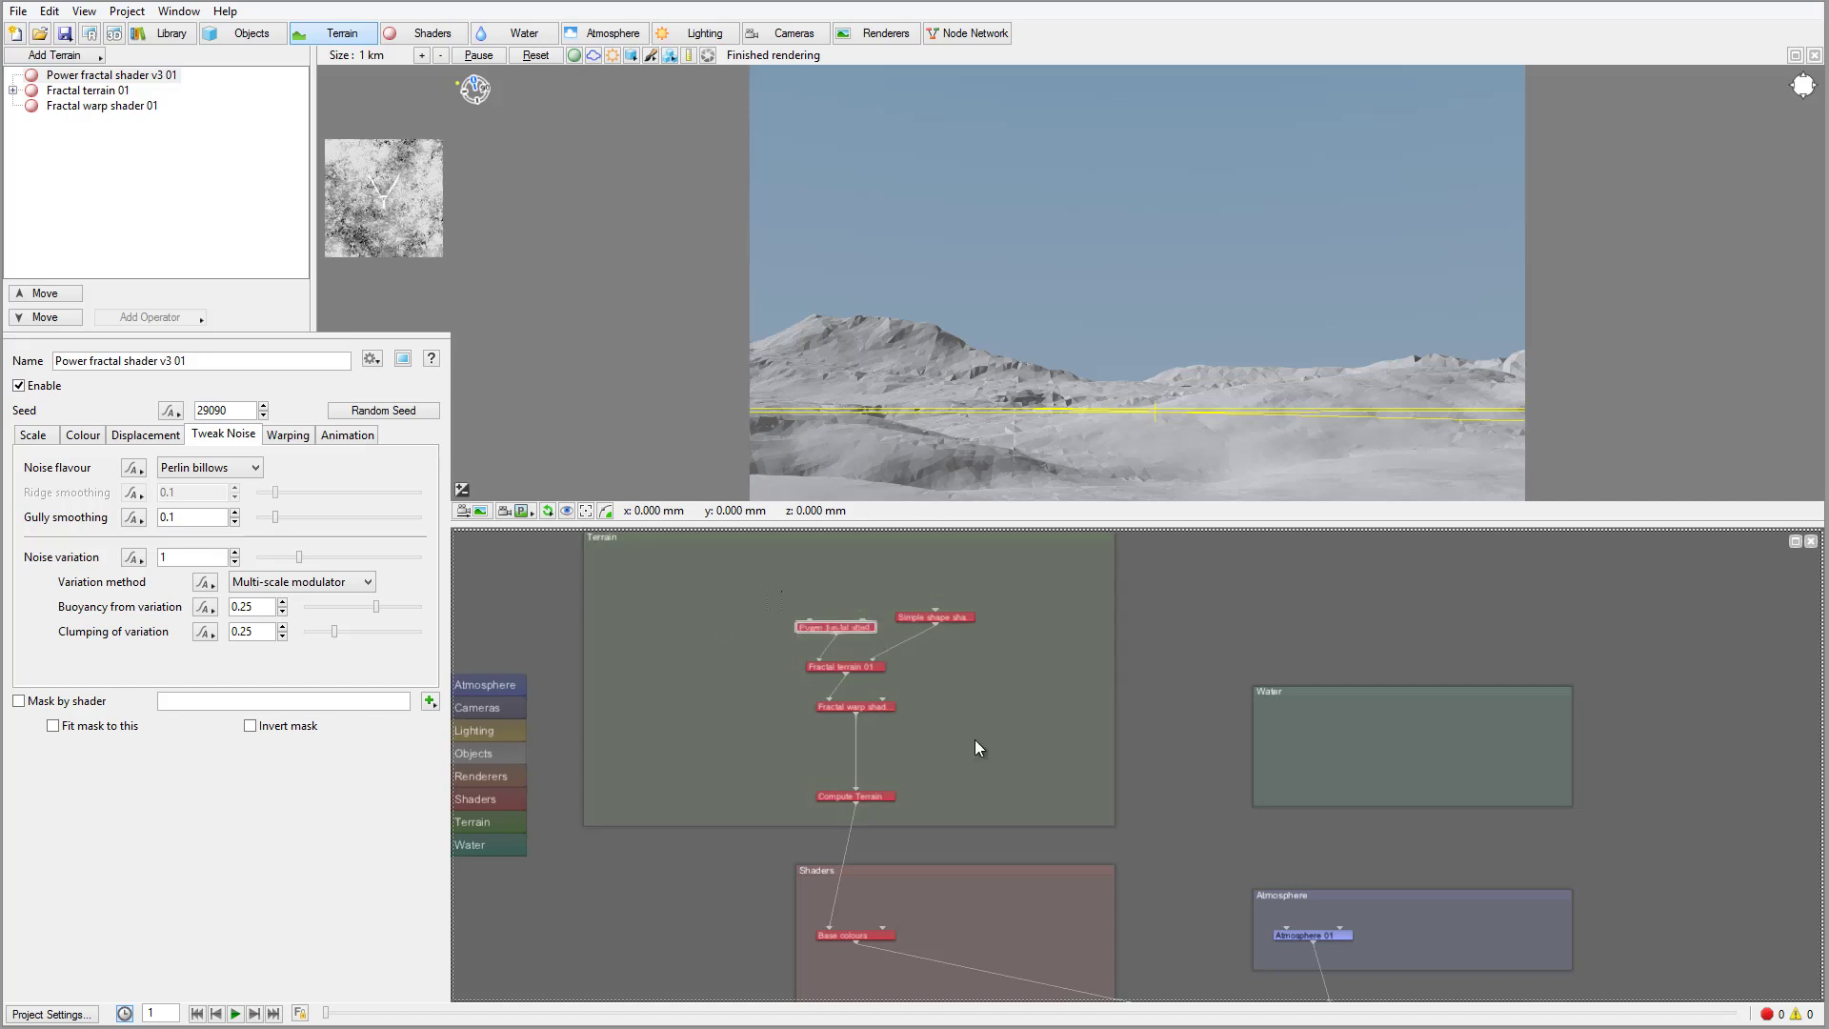
pyautogui.moveTo(975, 747); pyautogui.dragTo(795, 602)
pyautogui.moveTo(959, 620); pyautogui.dragTo(768, 571)
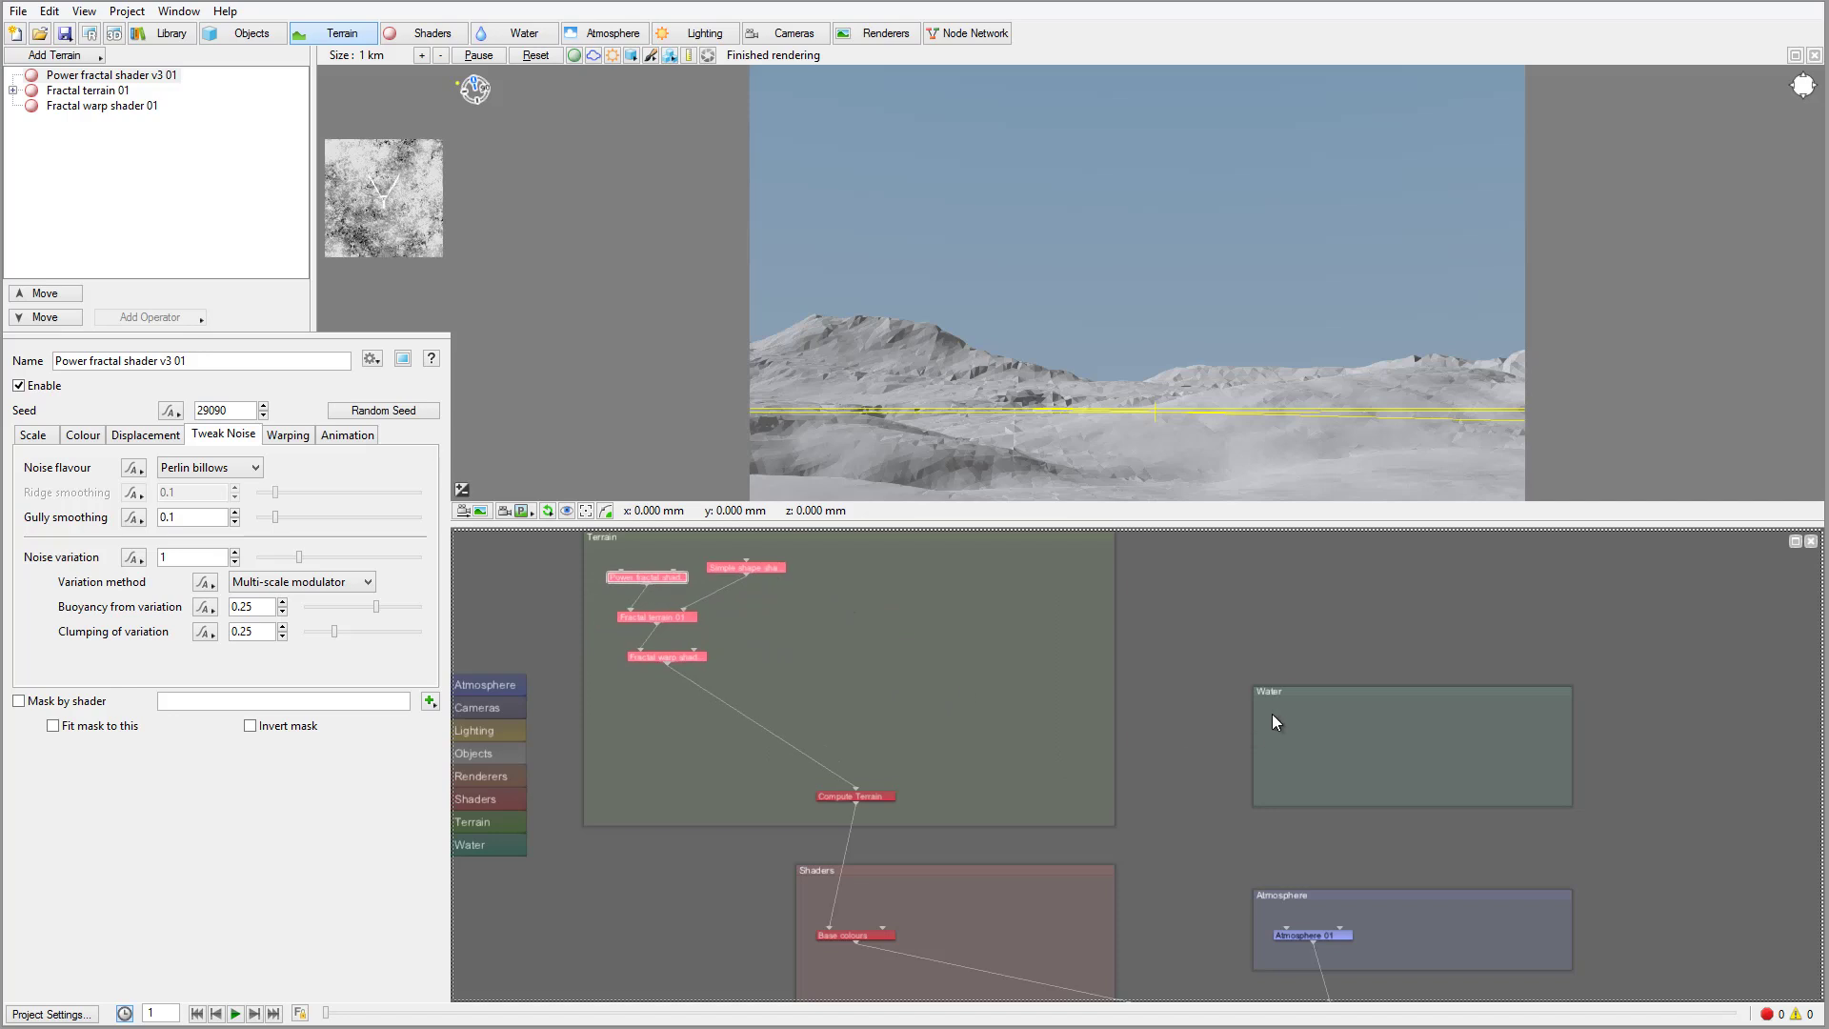